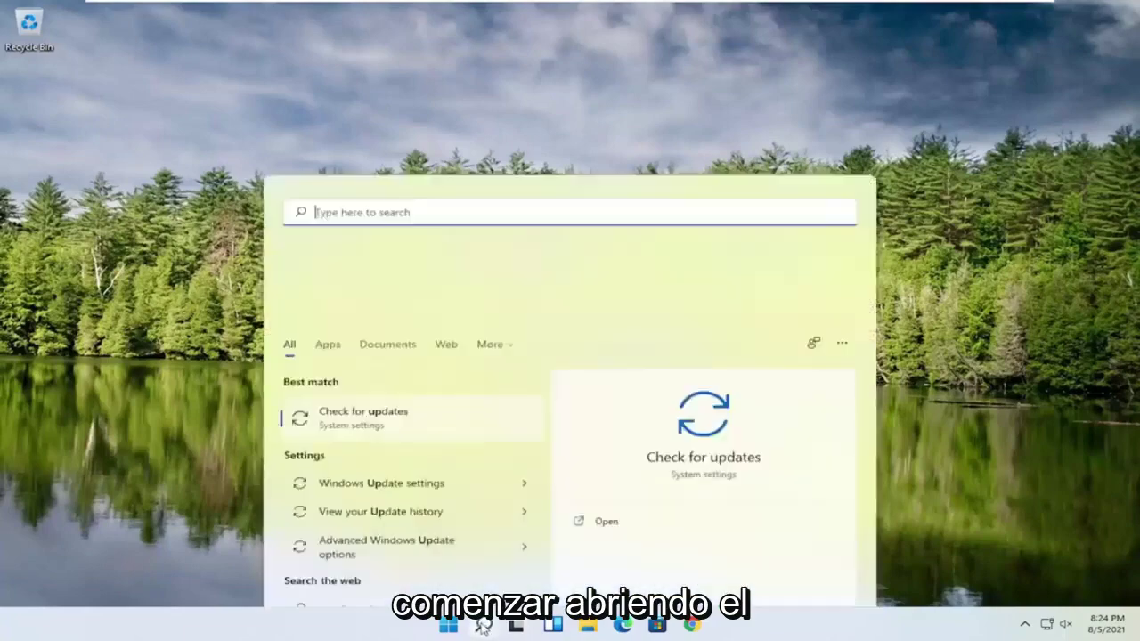
Launch Registry Editor as administrator, allow it to make changes, and reposition its window higher on the desktop
type("regedit")
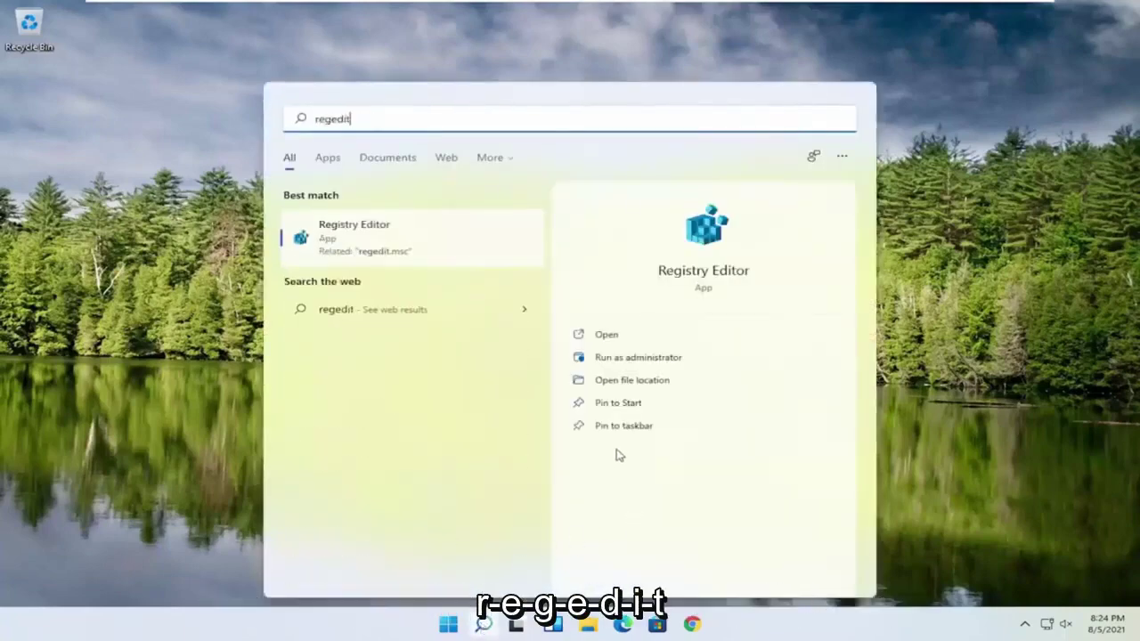
right_click(339, 240)
left_click(398, 255)
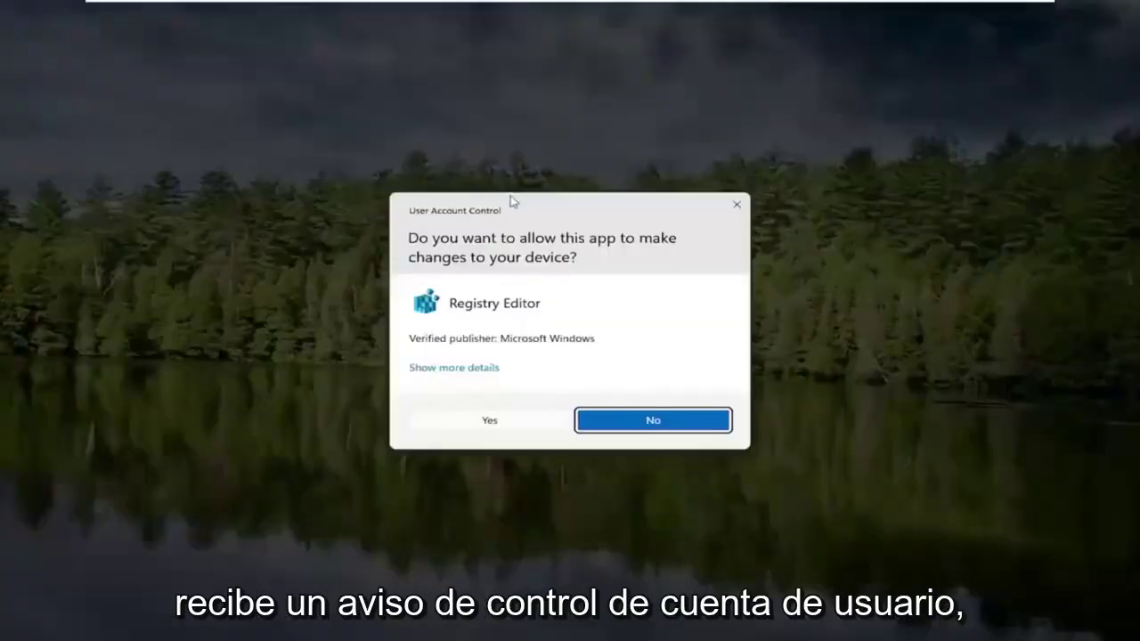
left_click(478, 431)
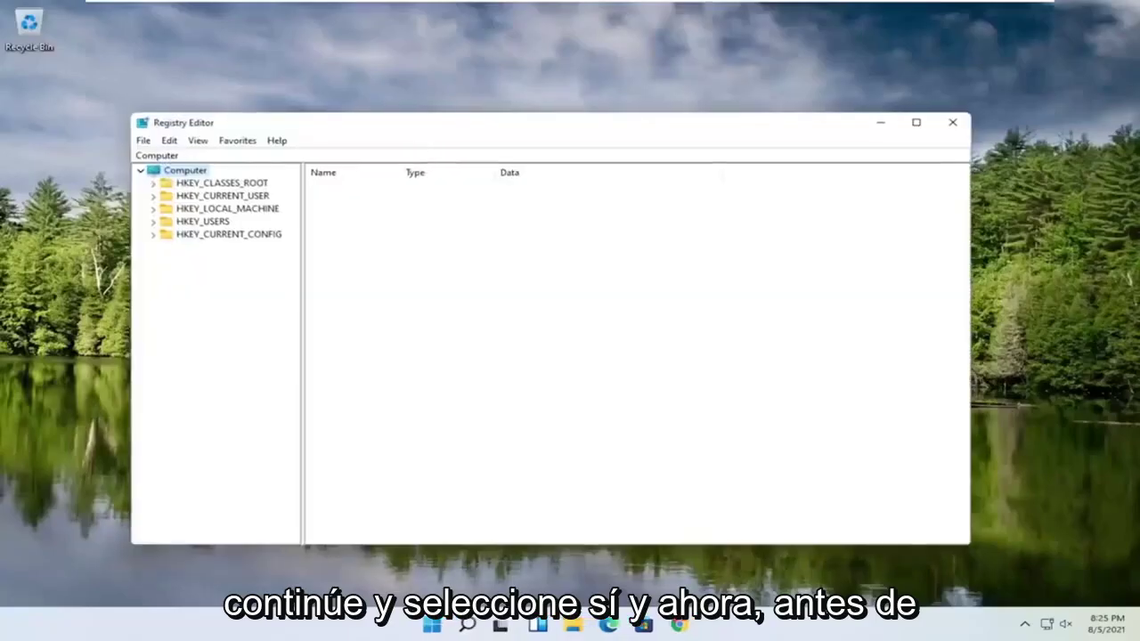
left_click_drag(418, 129, 459, 79)
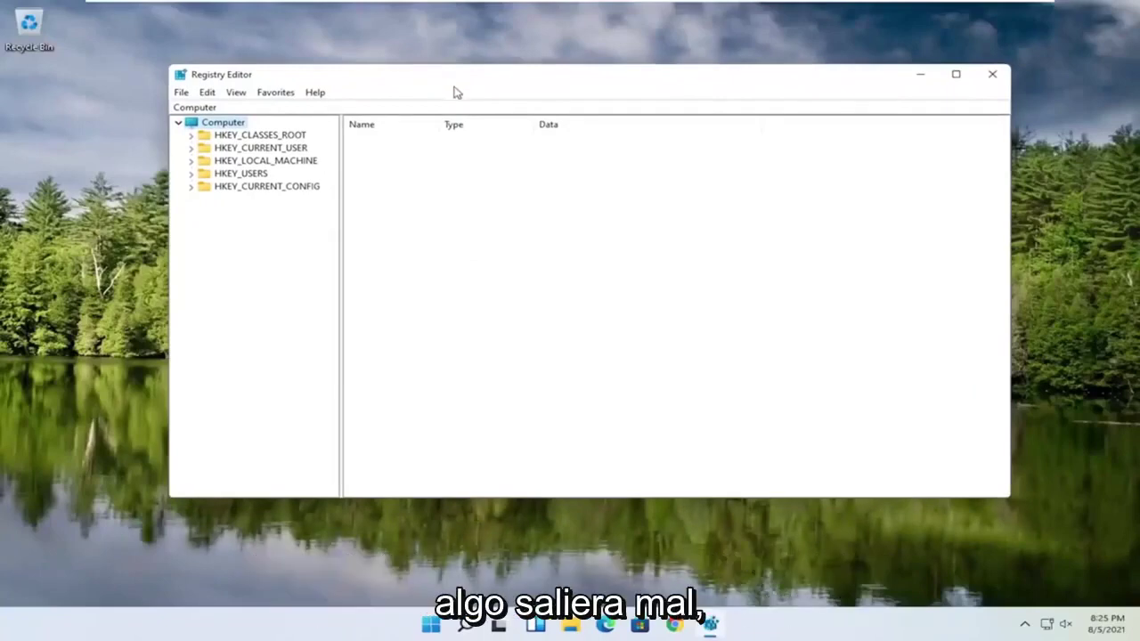
left_click(182, 93)
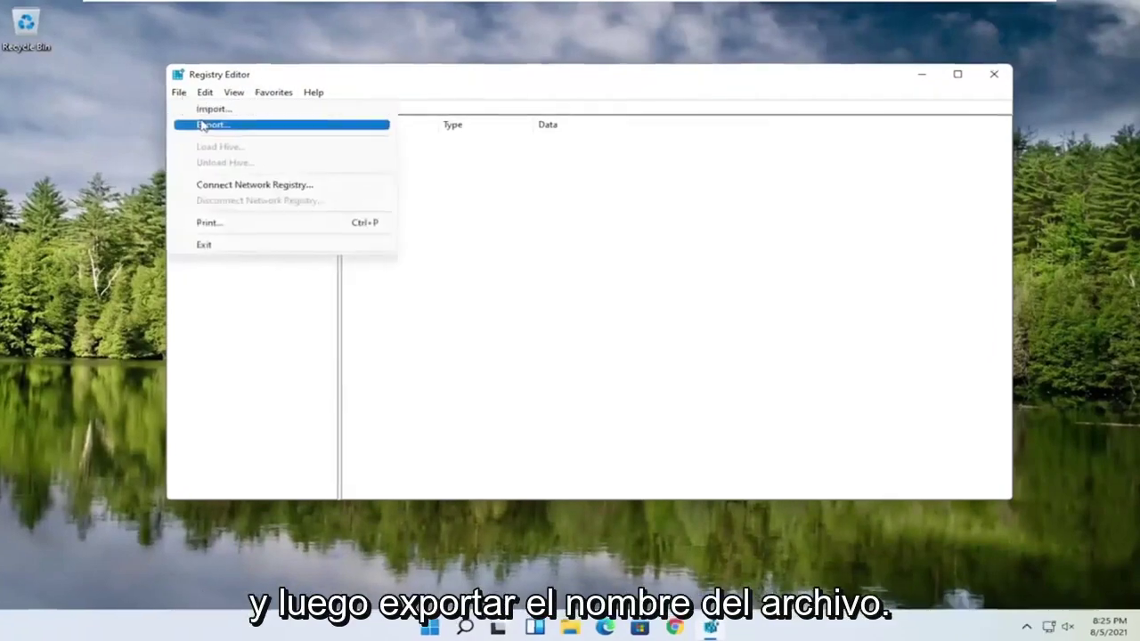
left_click(212, 123)
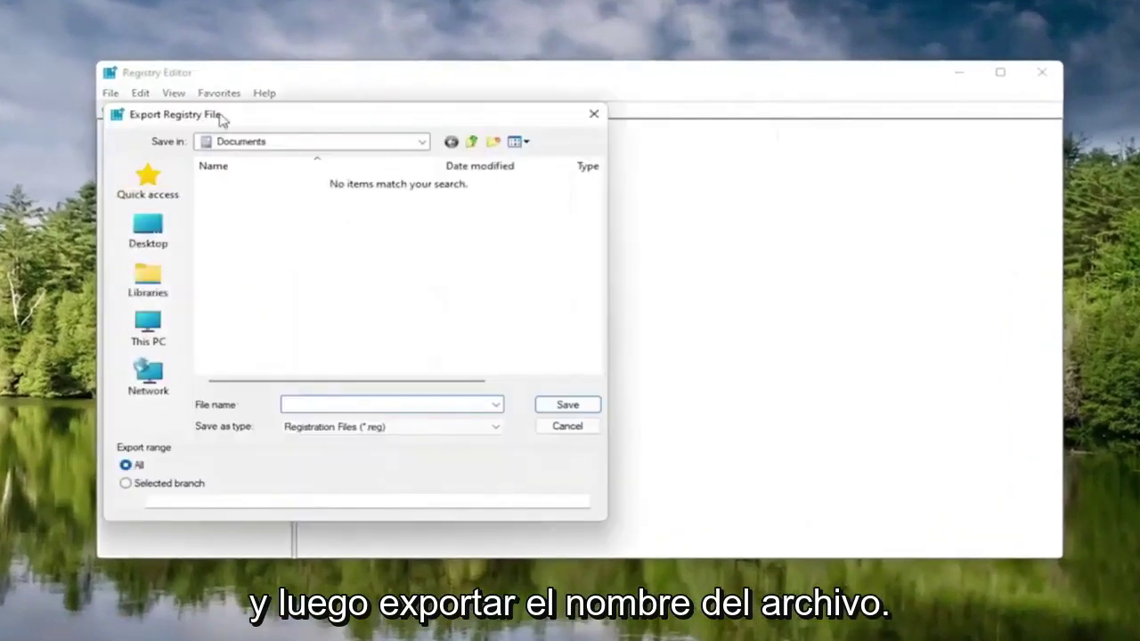
left_click_drag(219, 120, 388, 108)
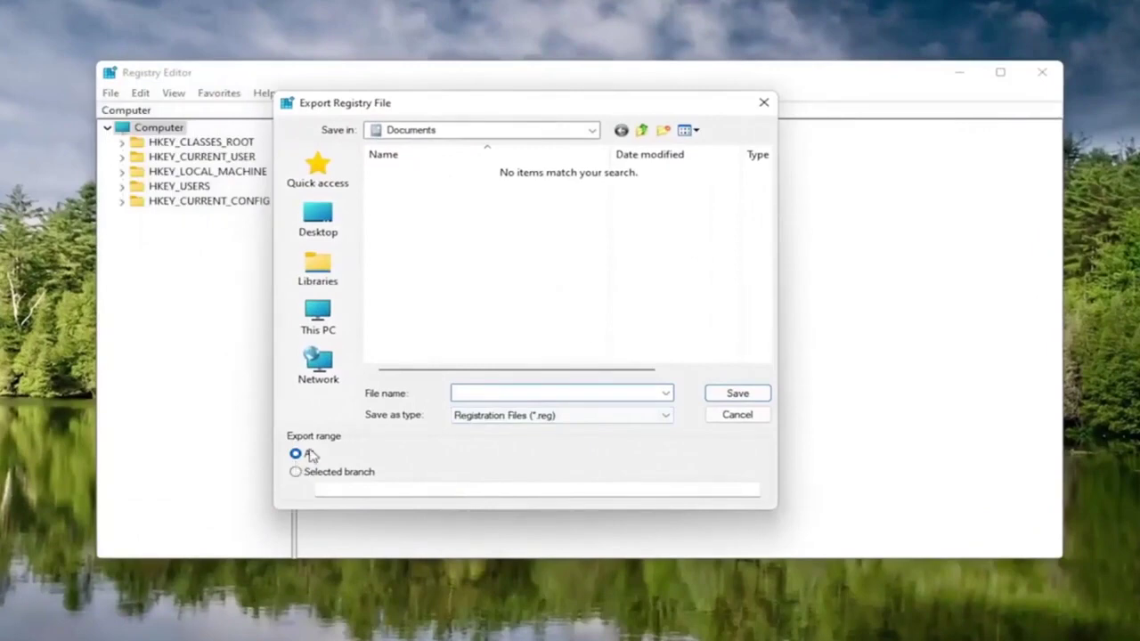
left_click(322, 212)
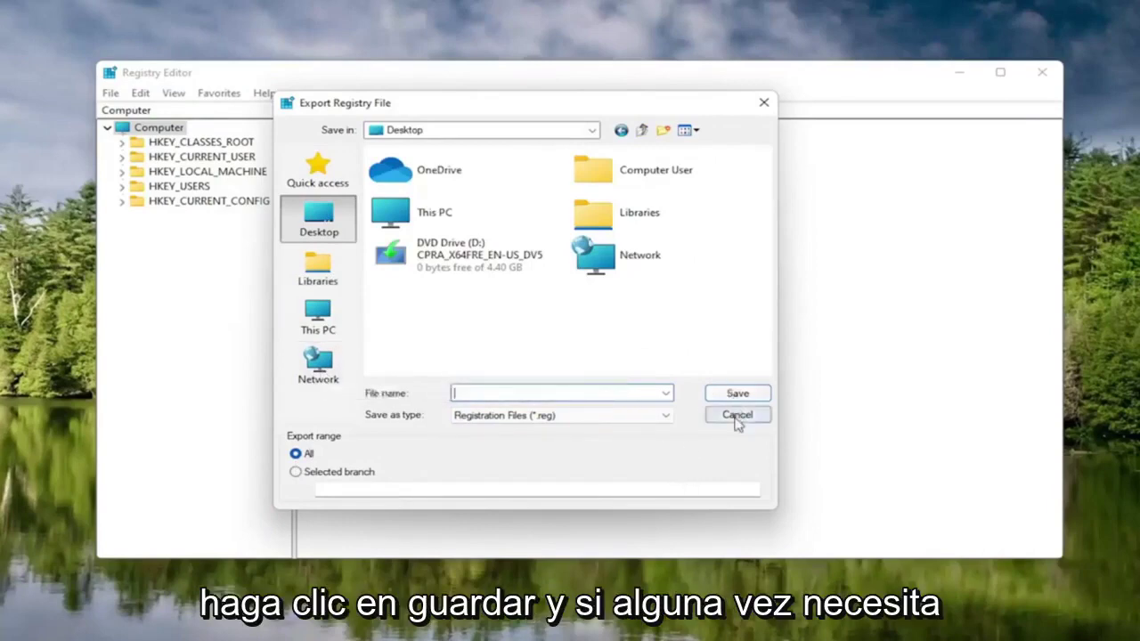
left_click(738, 415)
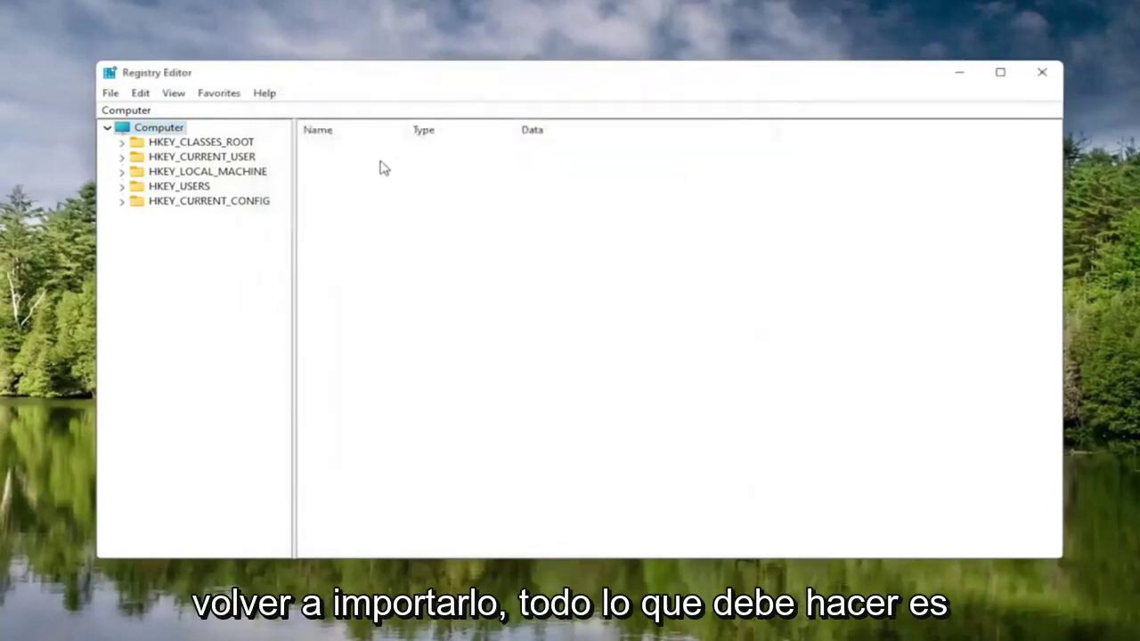
left_click(110, 92)
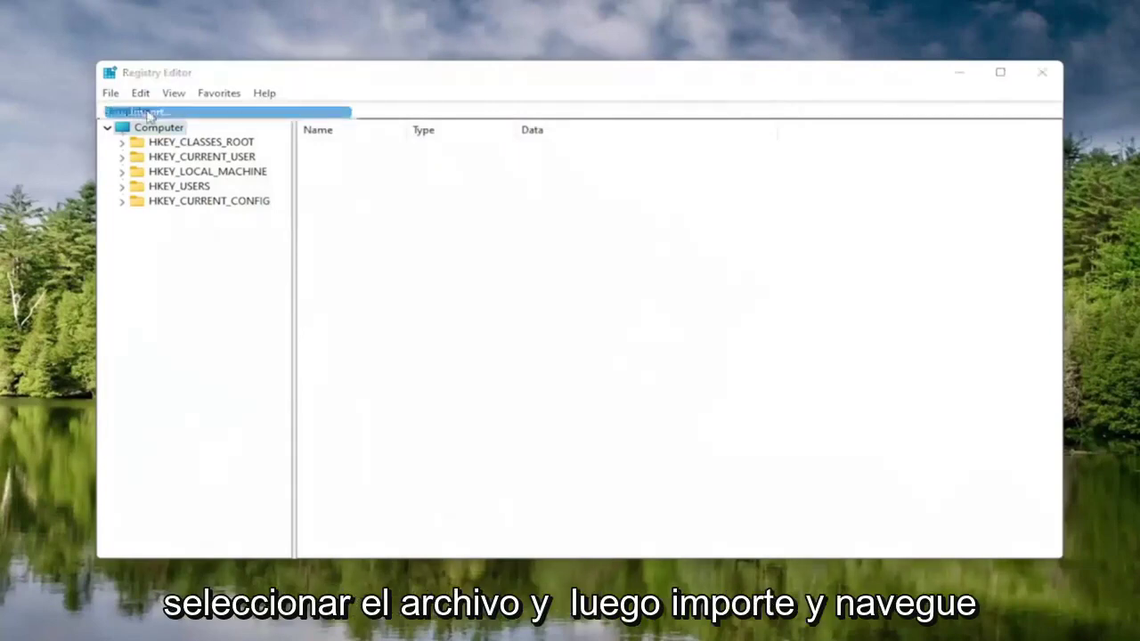
left_click(156, 110)
left_click(176, 244)
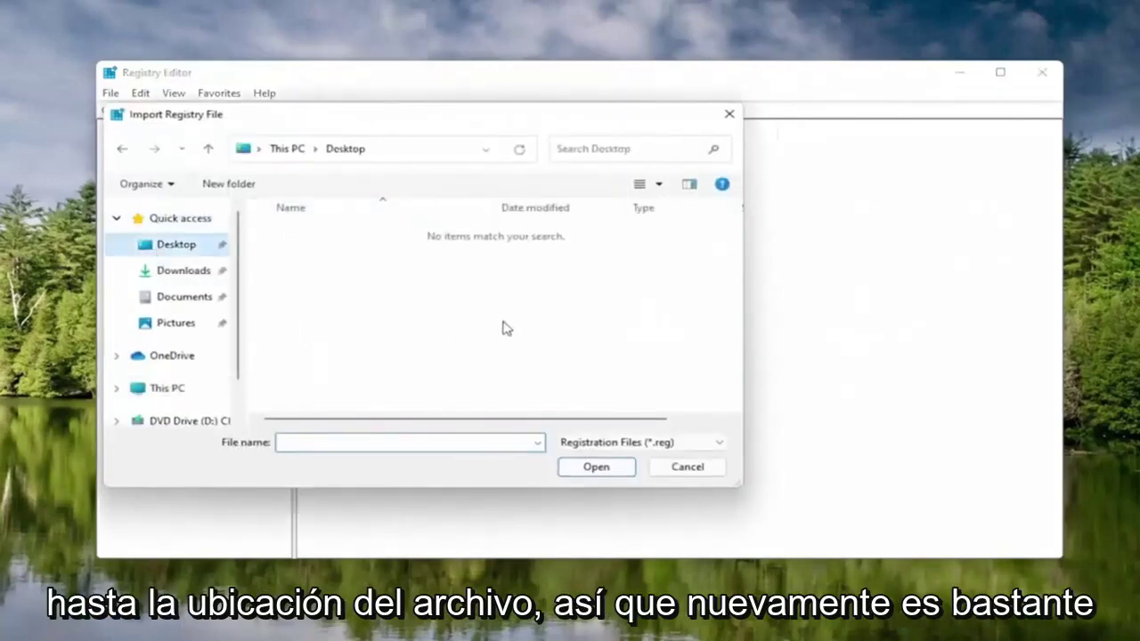
left_click(678, 467)
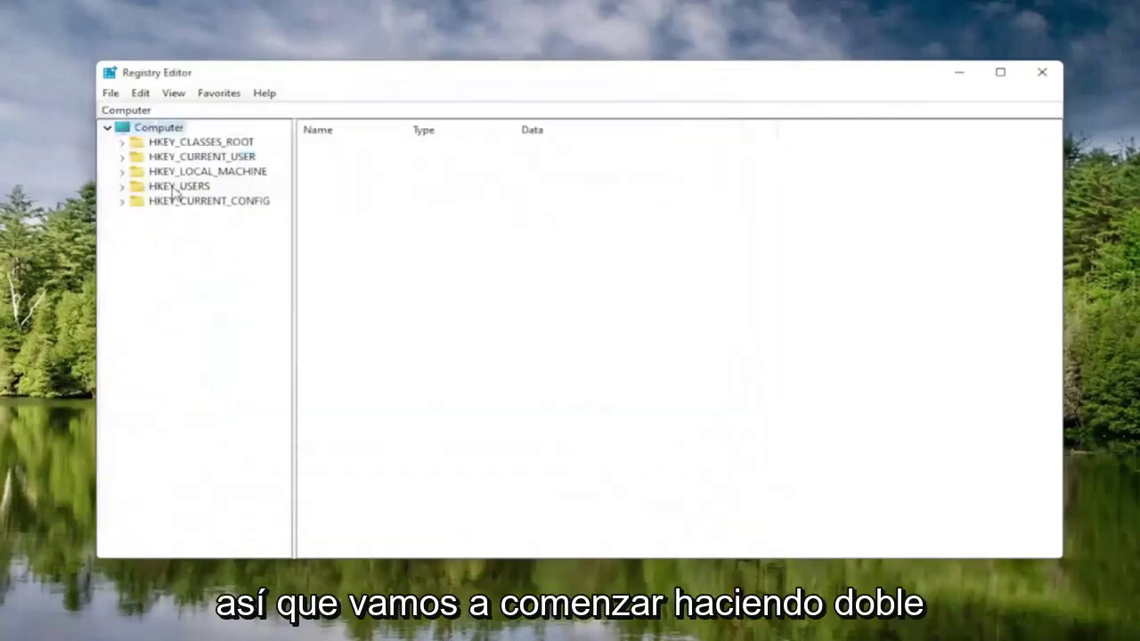
Expand the registry path HKEY_LOCAL_MACHINE\SOFTWARE\Microsoft\Windows NT\CurrentVersion, widening the key tree so long key names fit
double_click(188, 175)
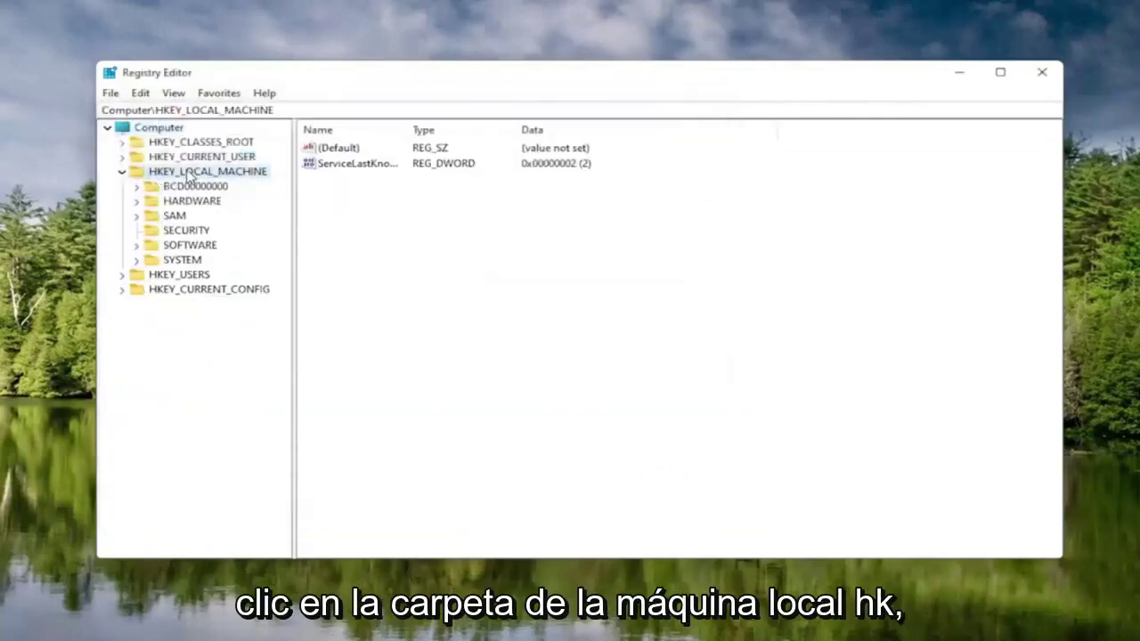
double_click(188, 246)
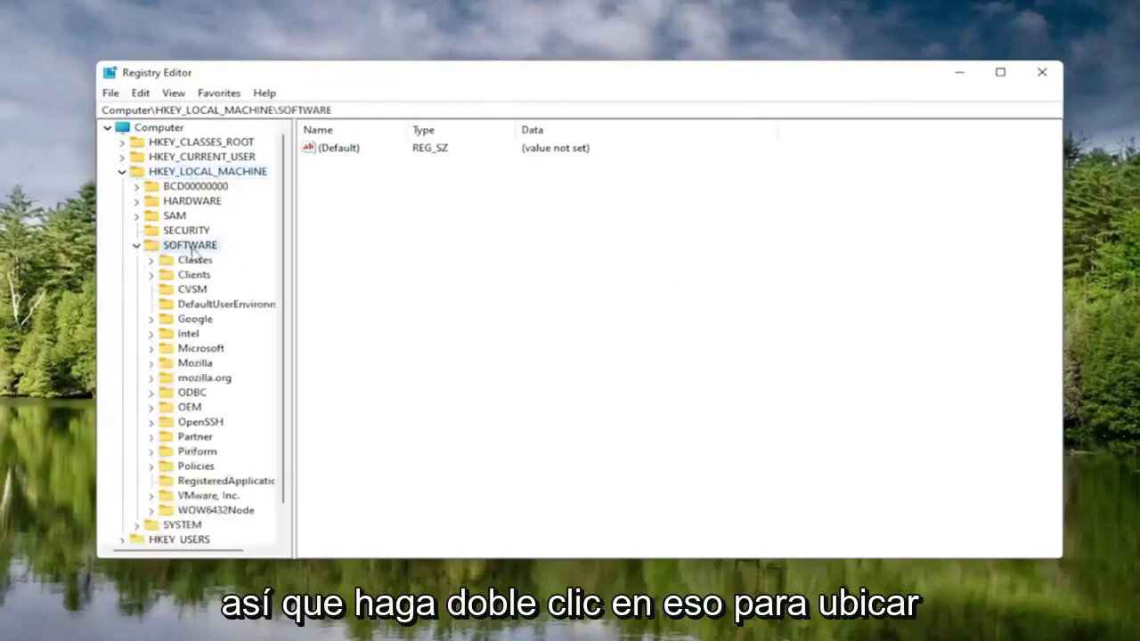
double_click(199, 348)
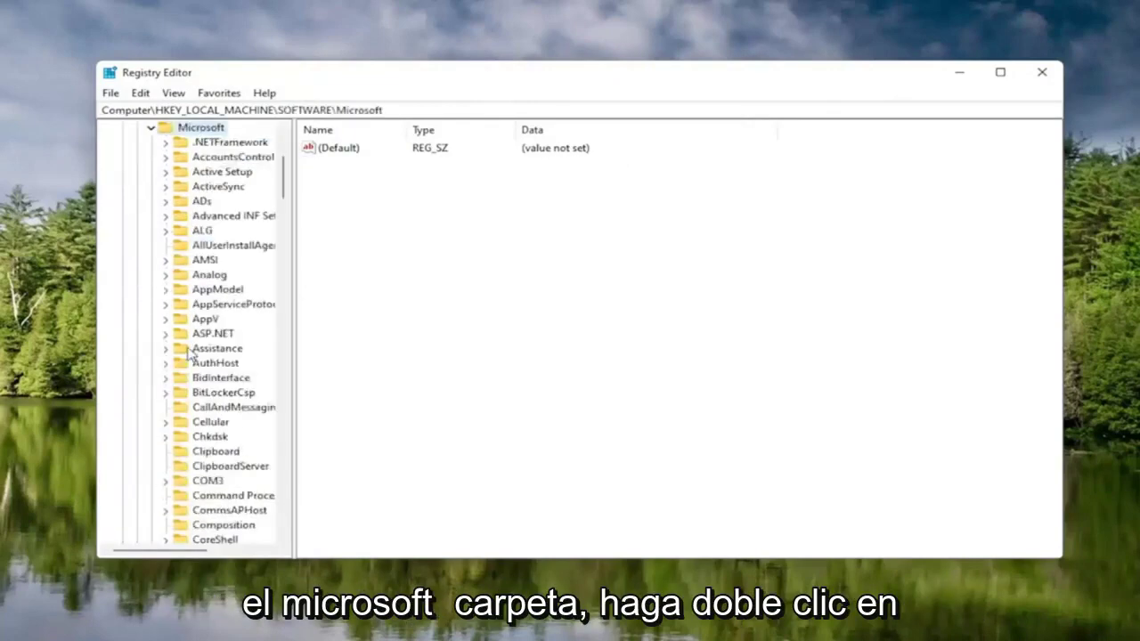
left_click_drag(293, 297, 369, 297)
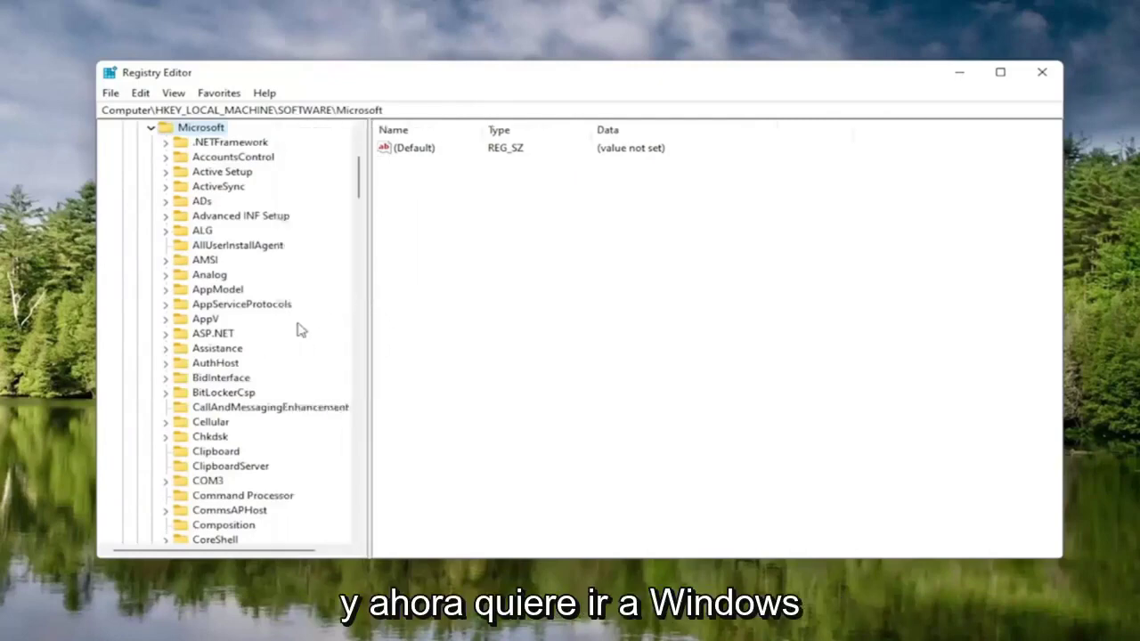
scroll(224, 405, "down", 20)
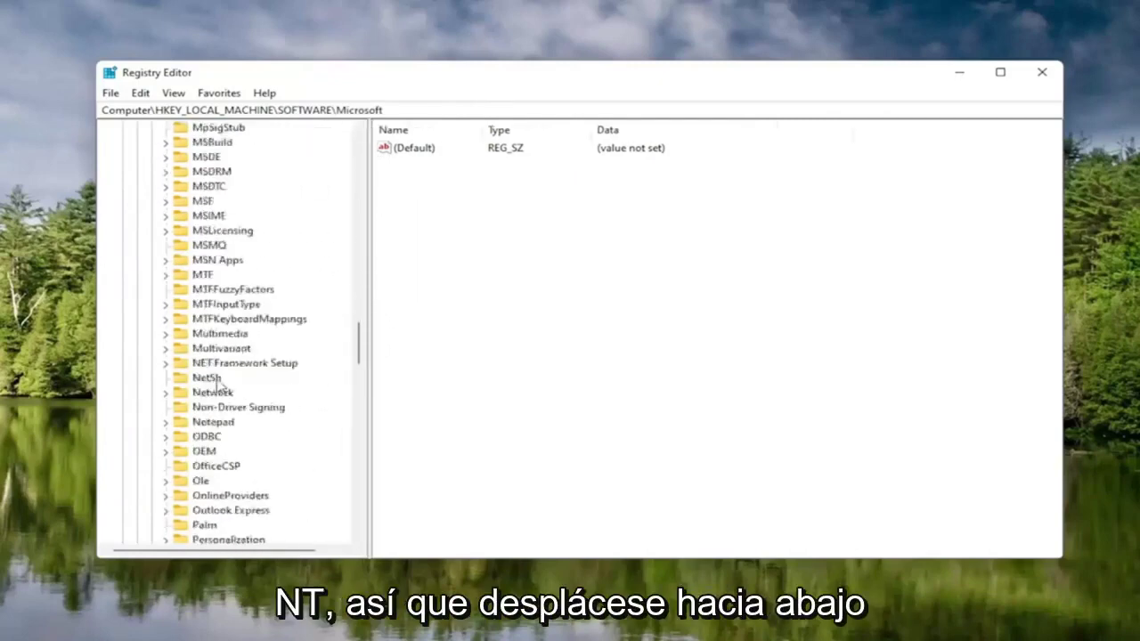
scroll(217, 382, "down", 20)
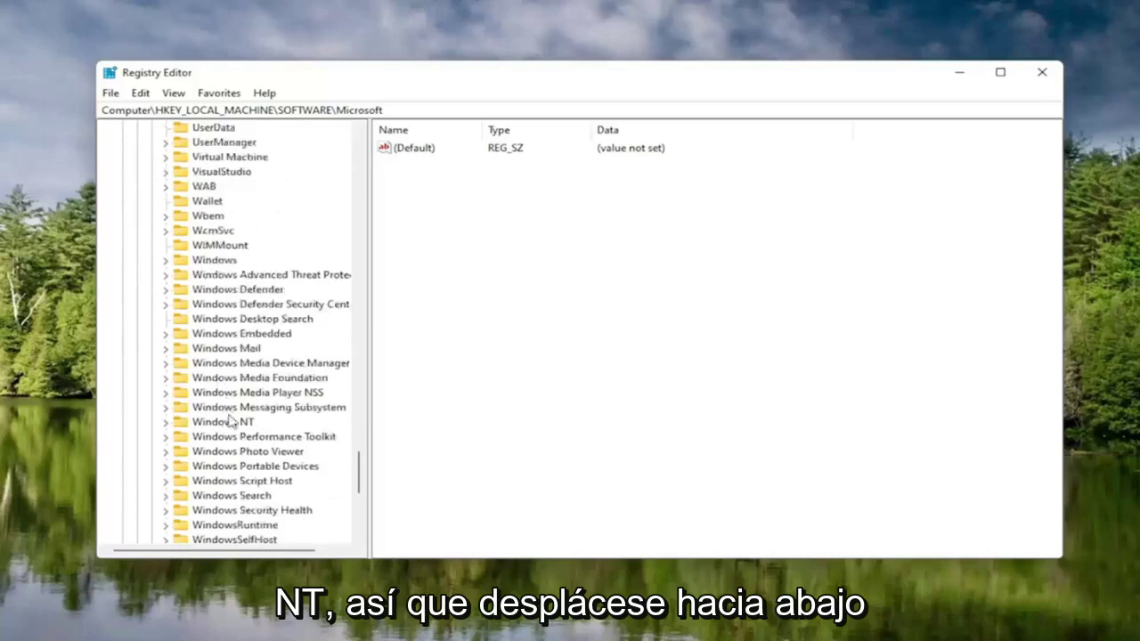
double_click(230, 424)
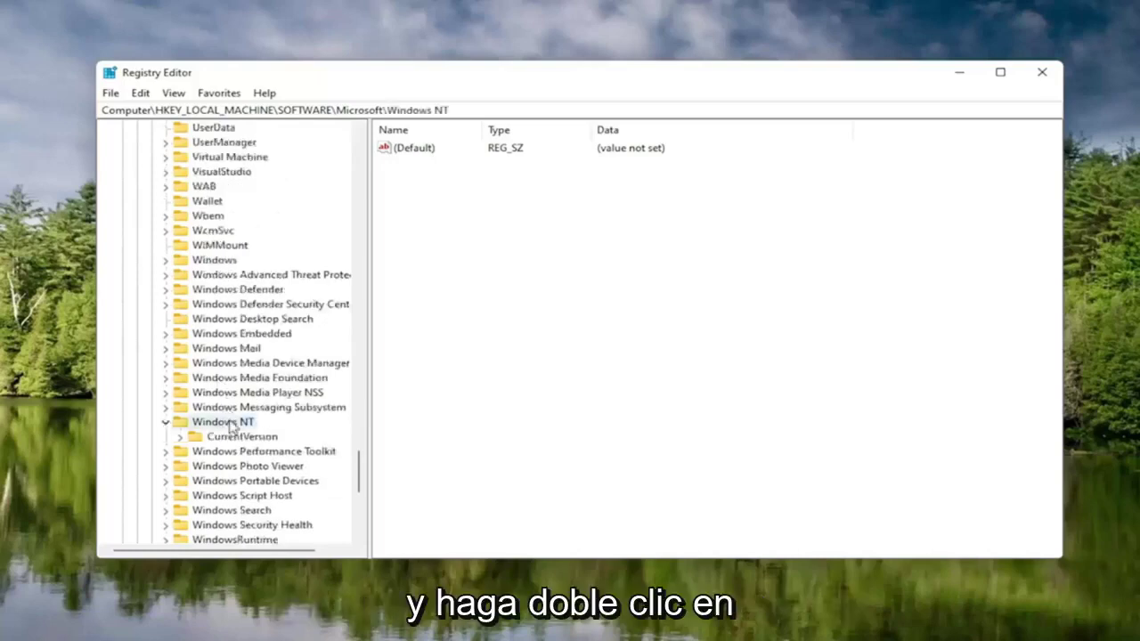
double_click(236, 436)
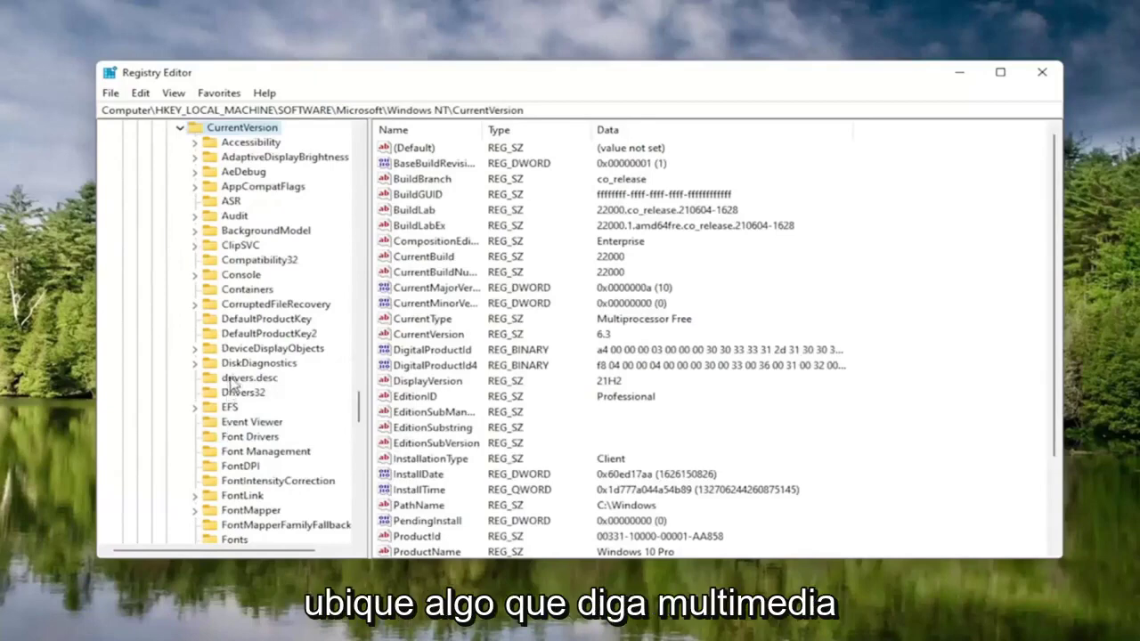
Open the Multimedia\SystemProfile key under CurrentVersion and widen the Name column to show full value names
scroll(230, 383, "down", 8)
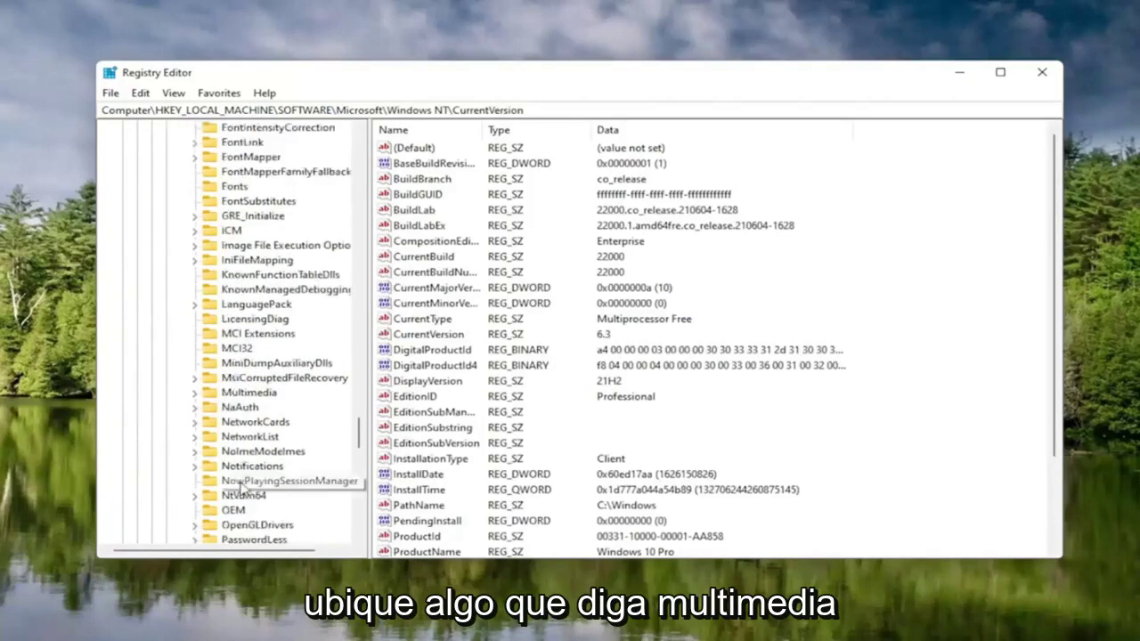
left_click(244, 394)
double_click(244, 395)
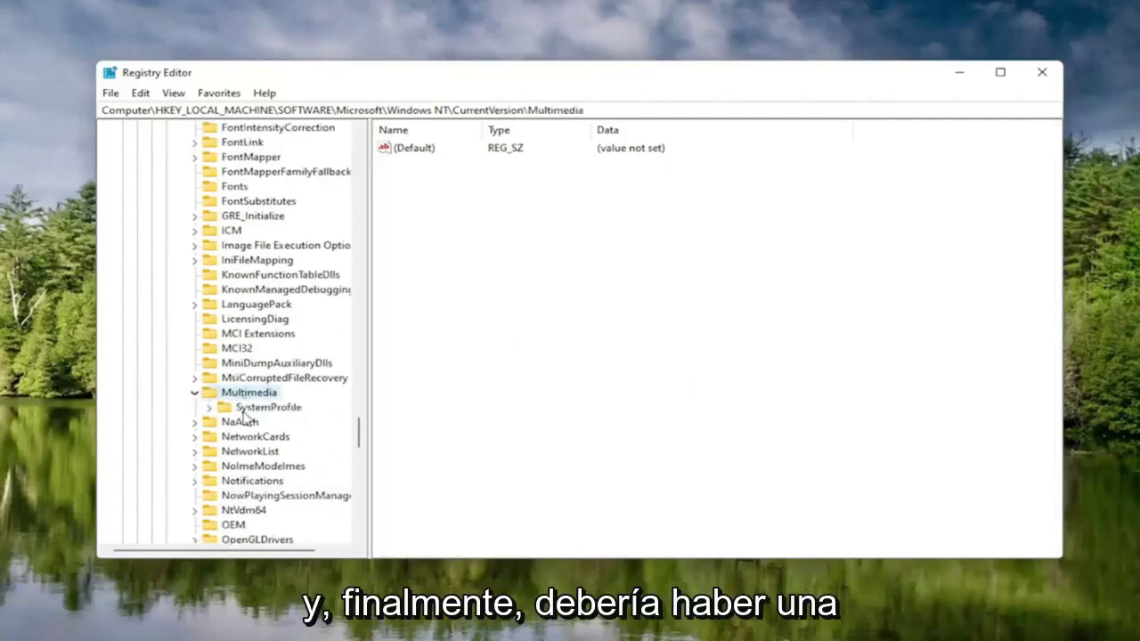
left_click(240, 412)
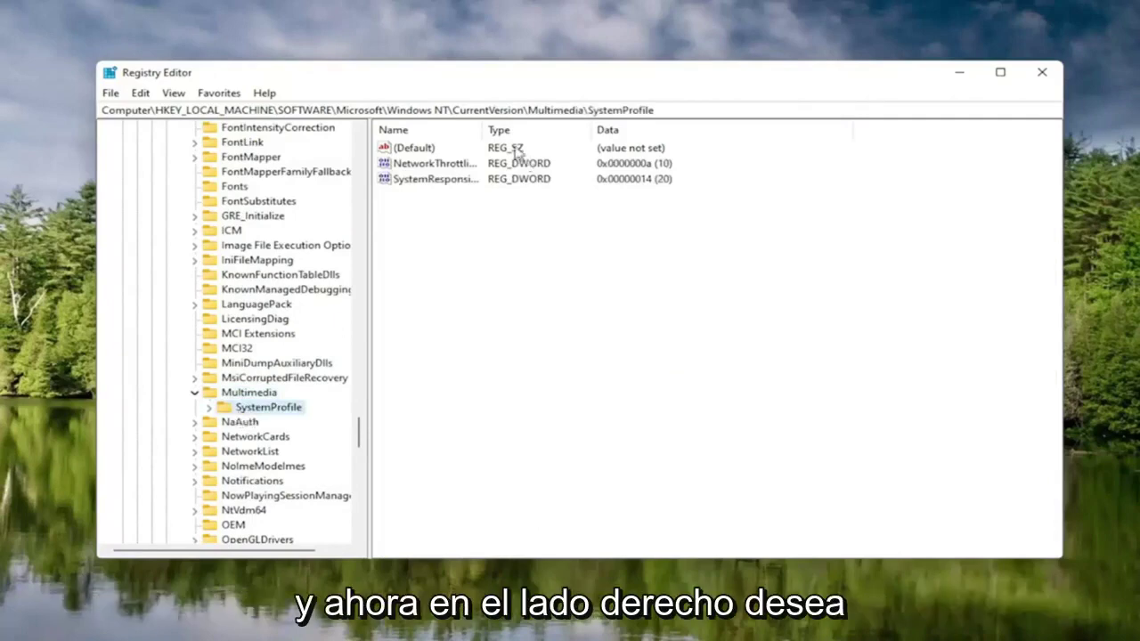
left_click_drag(484, 130, 590, 130)
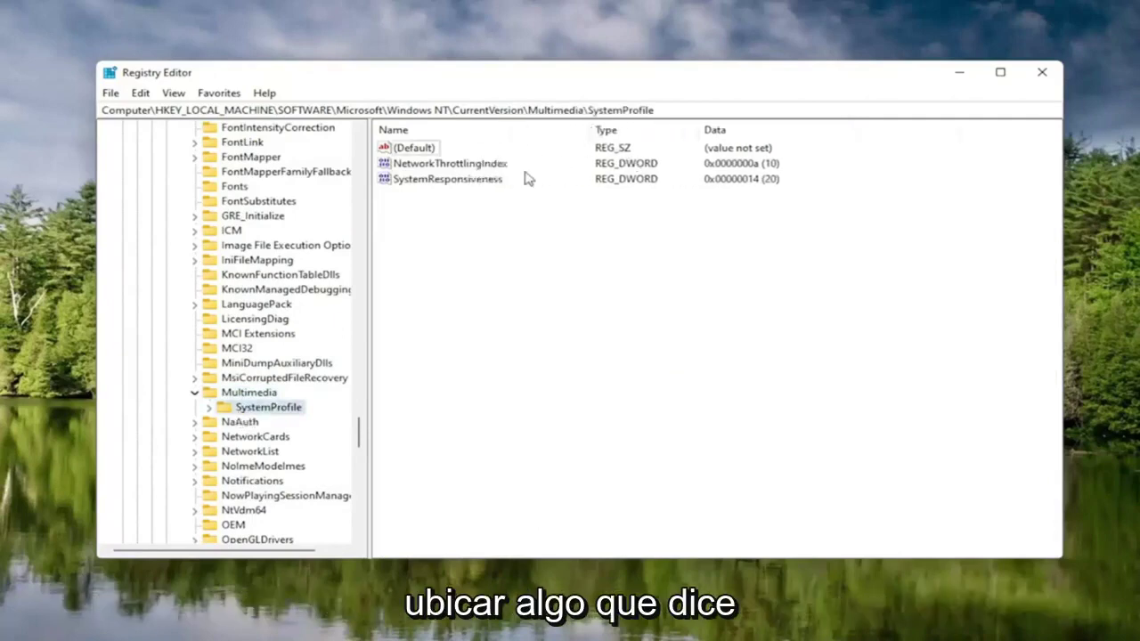
Set the NetworkThrottlingIndex value data to FFFFFFFF in hexadecimal base
double_click(456, 165)
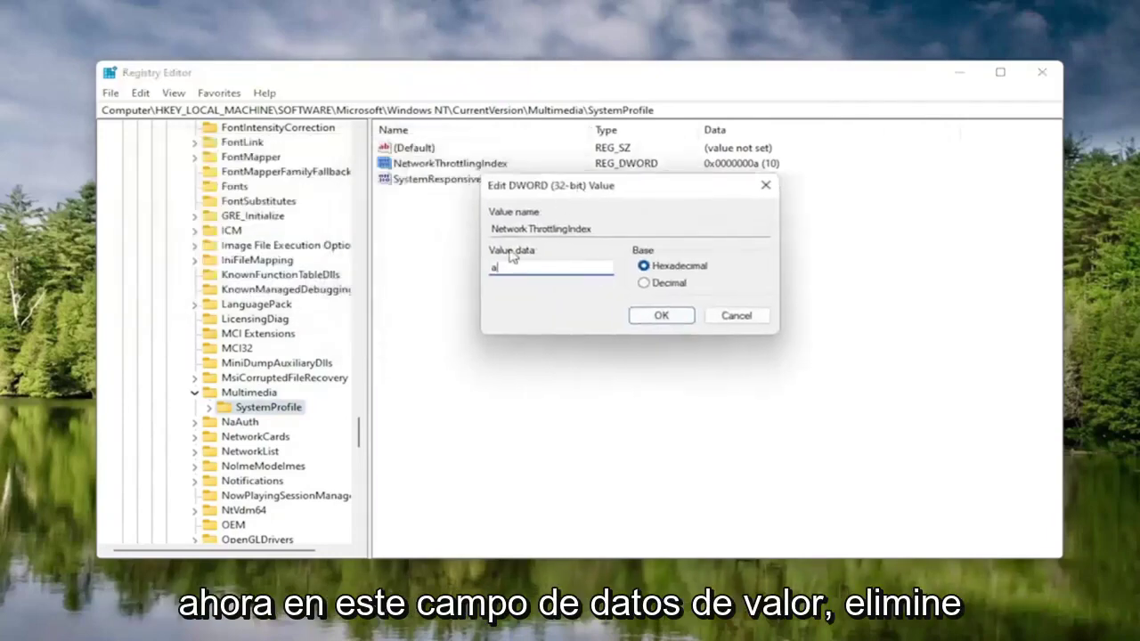
key("BackSpace")
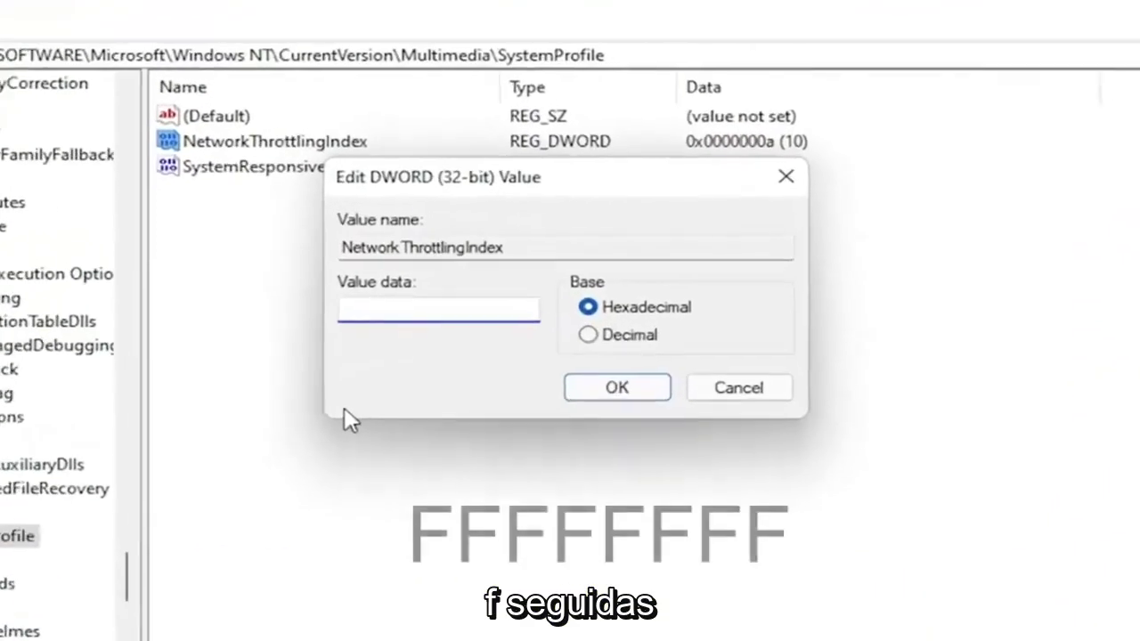
type("FFF")
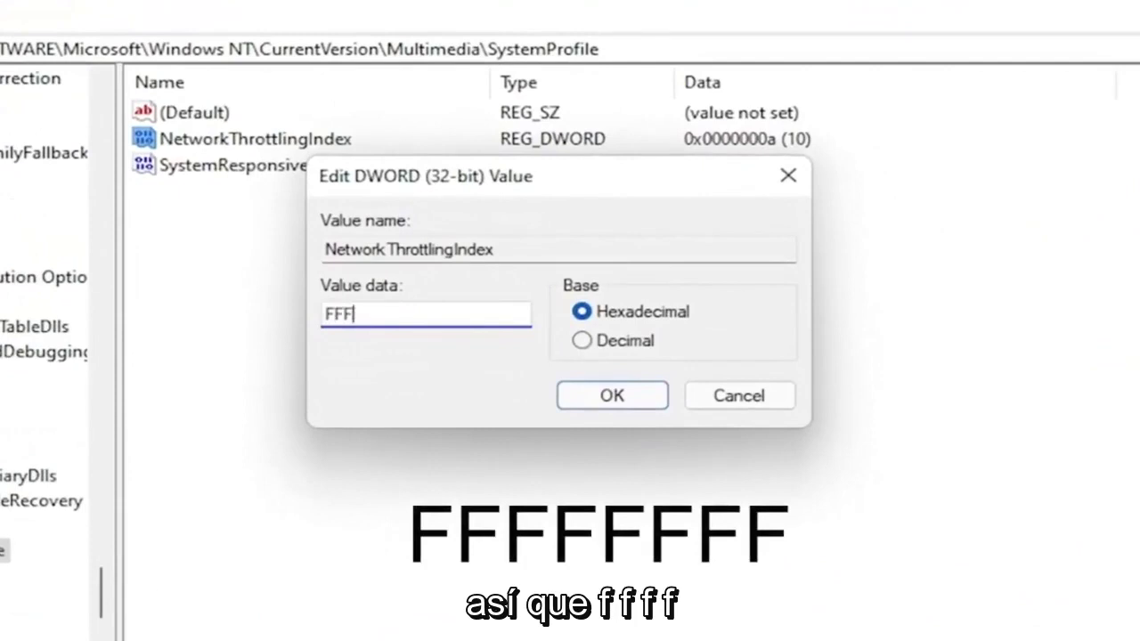
type("FFFF")
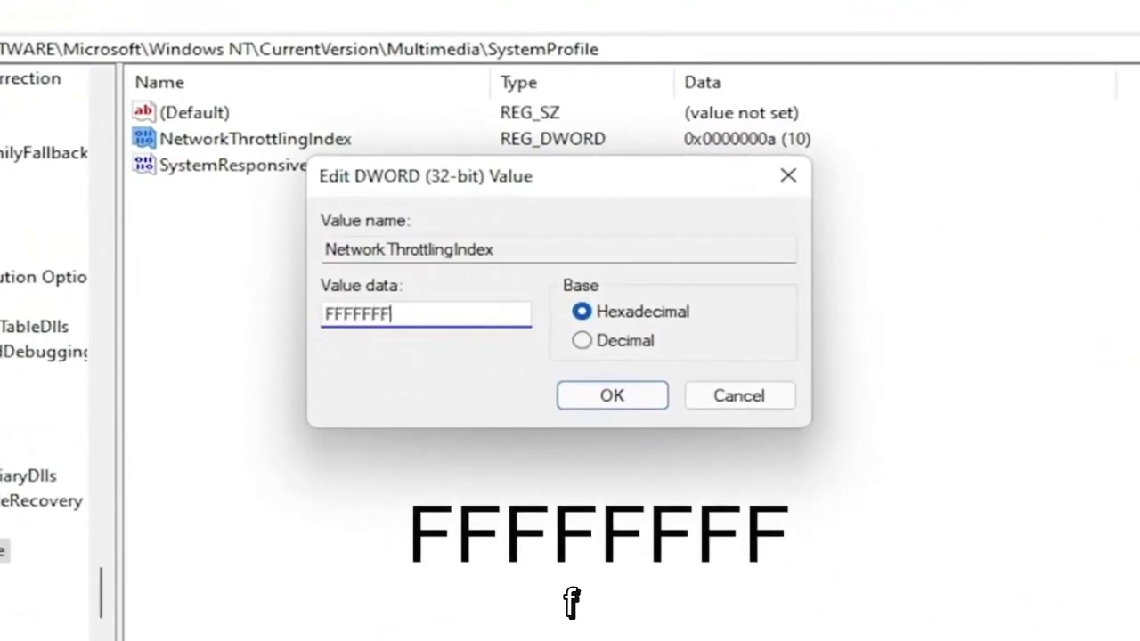
type("F")
key("shift+Left")
key("shift+Left")
key("shift+Left")
key("shift+Left")
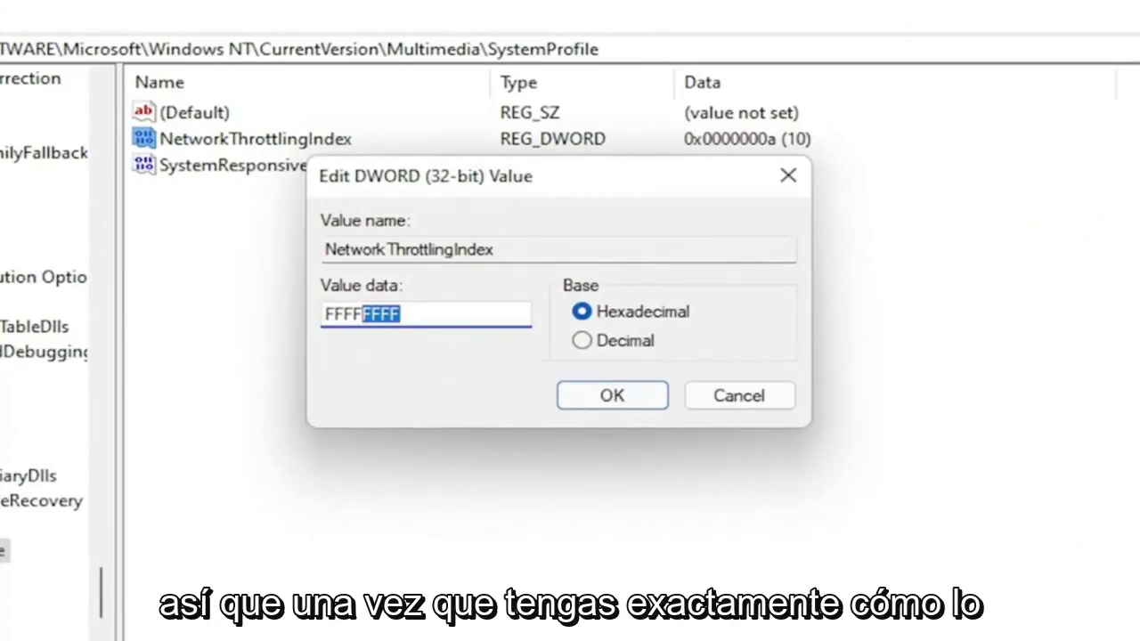
type("FFFF")
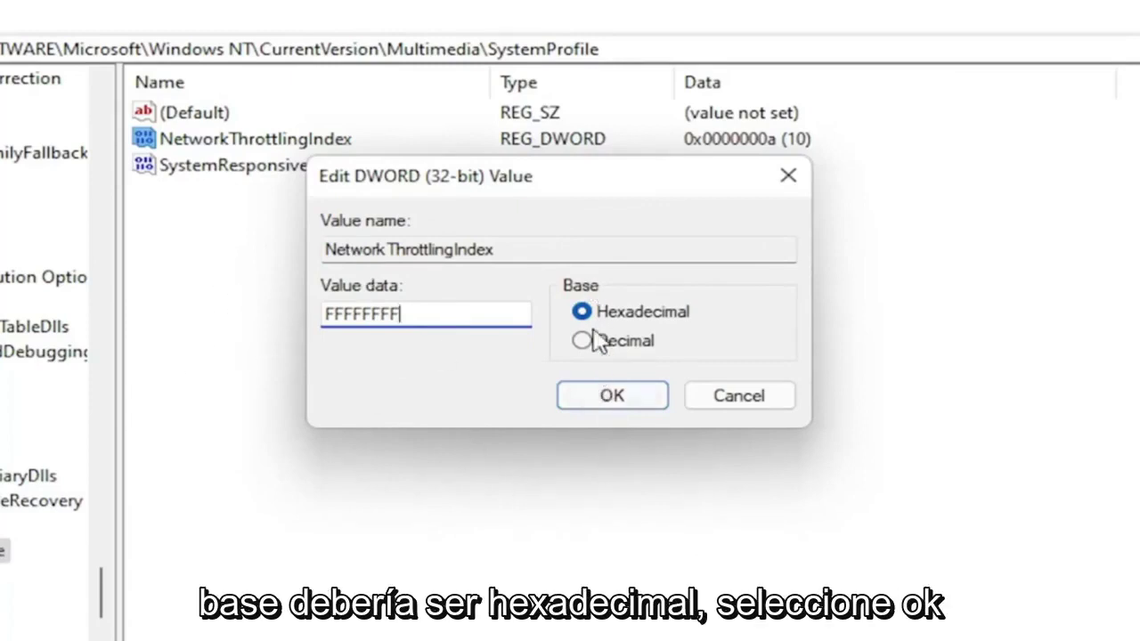
left_click(614, 392)
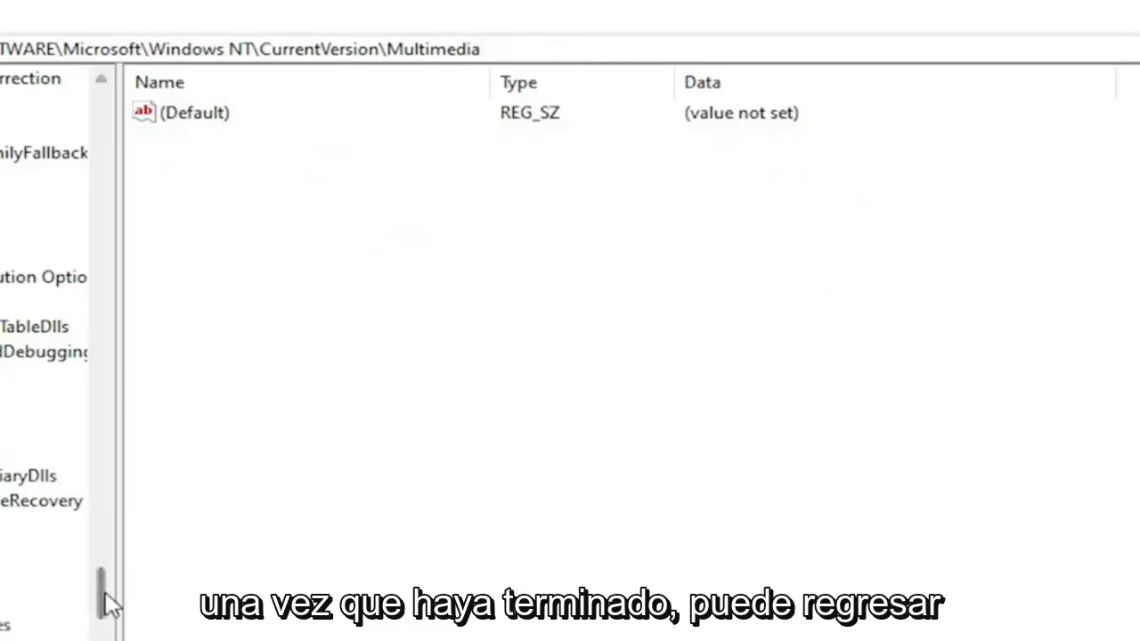
Collapse the expanded Microsoft, SOFTWARE and HKEY_LOCAL_MACHINE branches in the key tree
left_click_drag(106, 600, 148, 117)
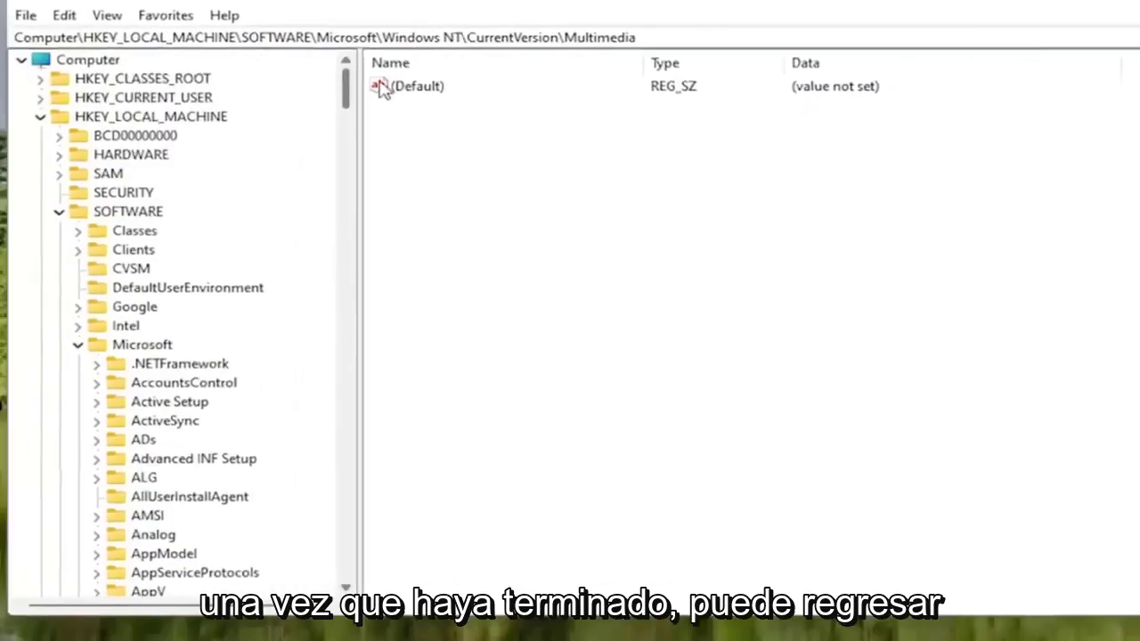
left_click(77, 345)
left_click(58, 211)
left_click(40, 117)
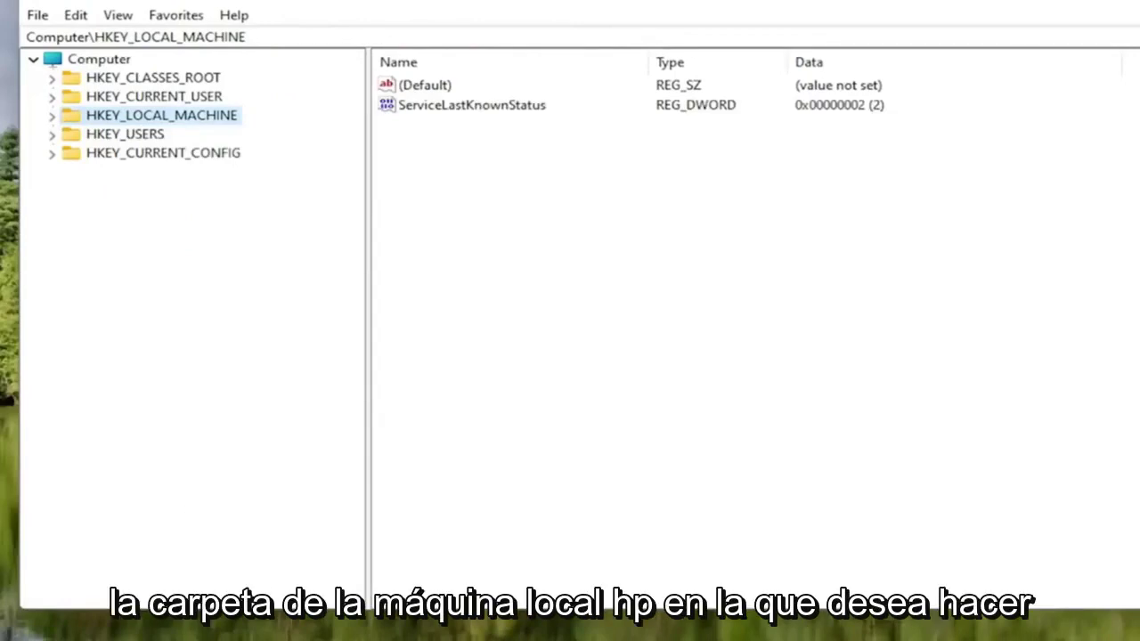
Expand the registry path HKEY_LOCAL_MACHINE\SYSTEM\CurrentControlSet\Services
double_click(198, 120)
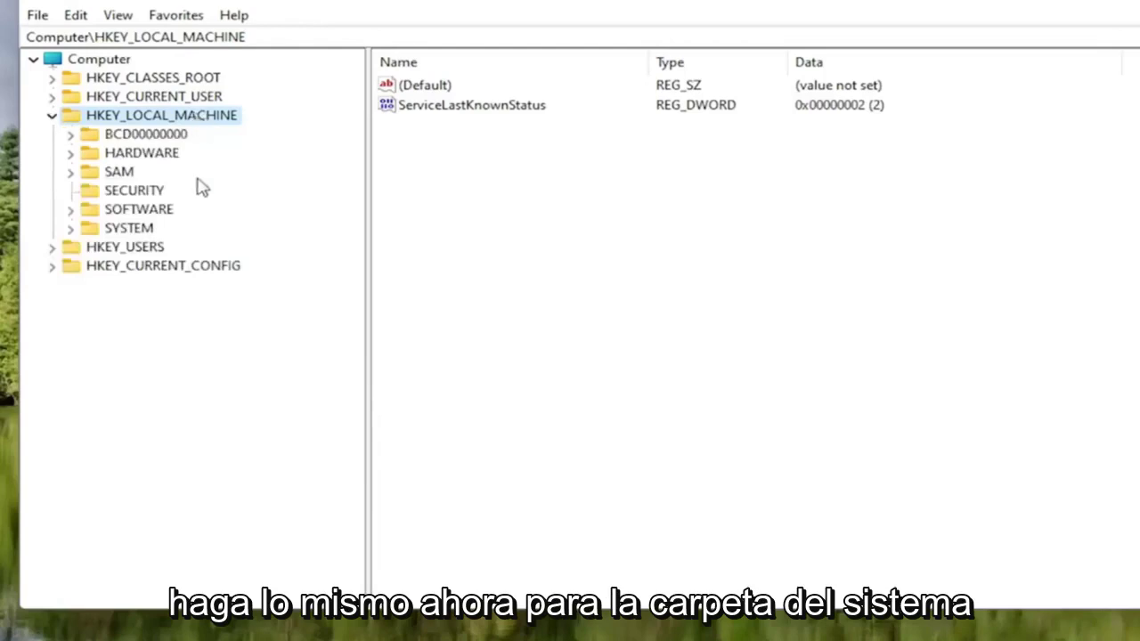
double_click(129, 229)
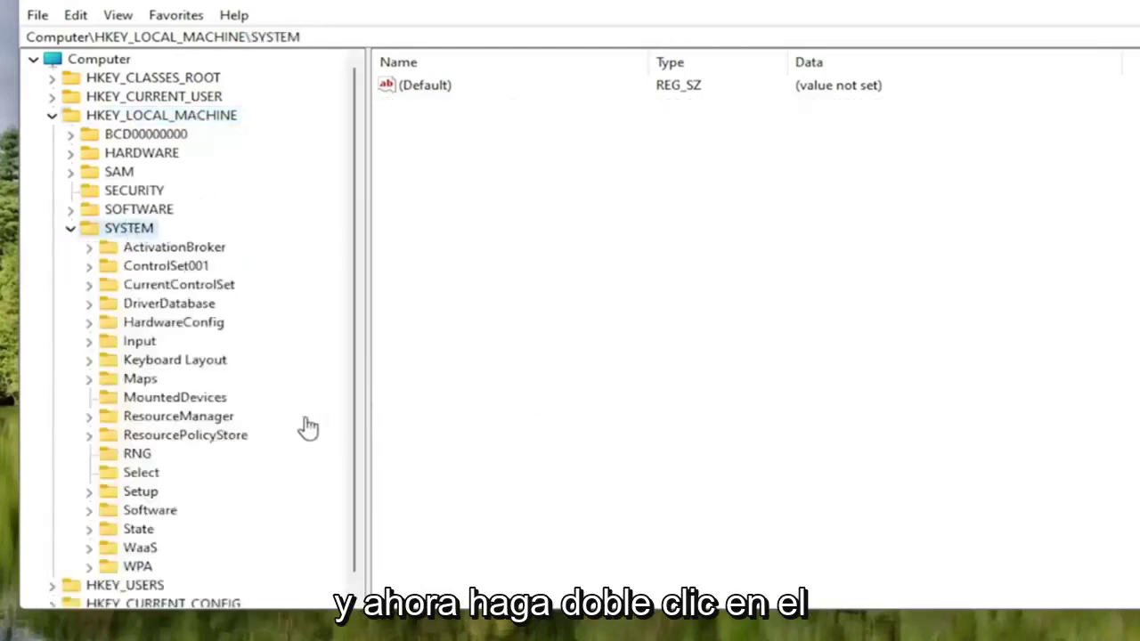
double_click(188, 287)
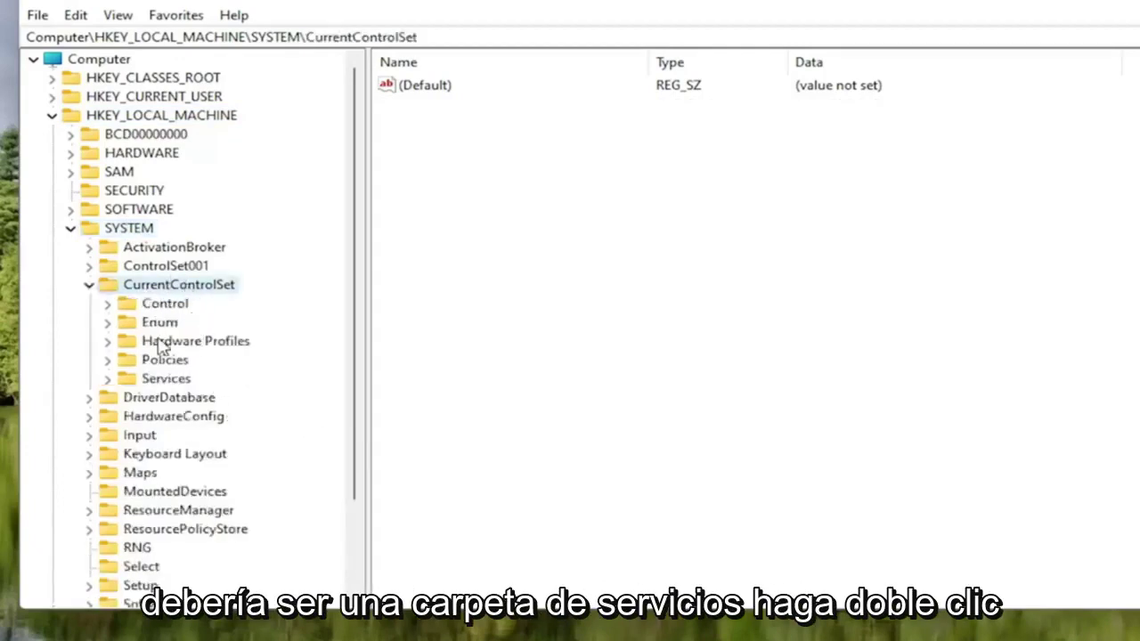
double_click(153, 380)
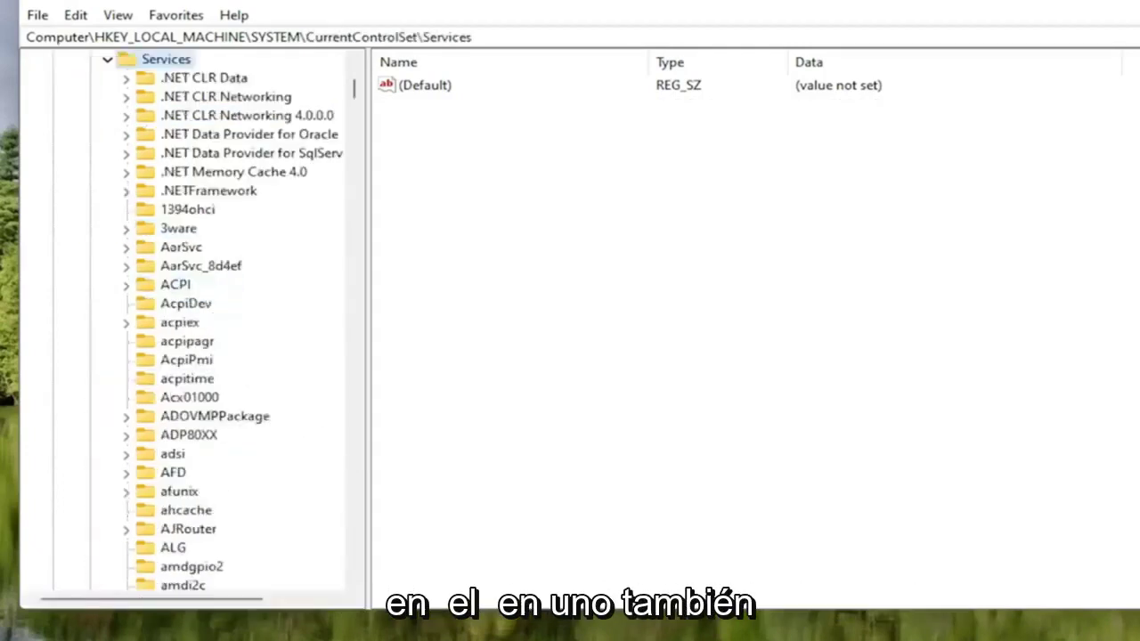
Find and select the Tcpip key in the long list under Services
scroll(207, 455, "down", 8)
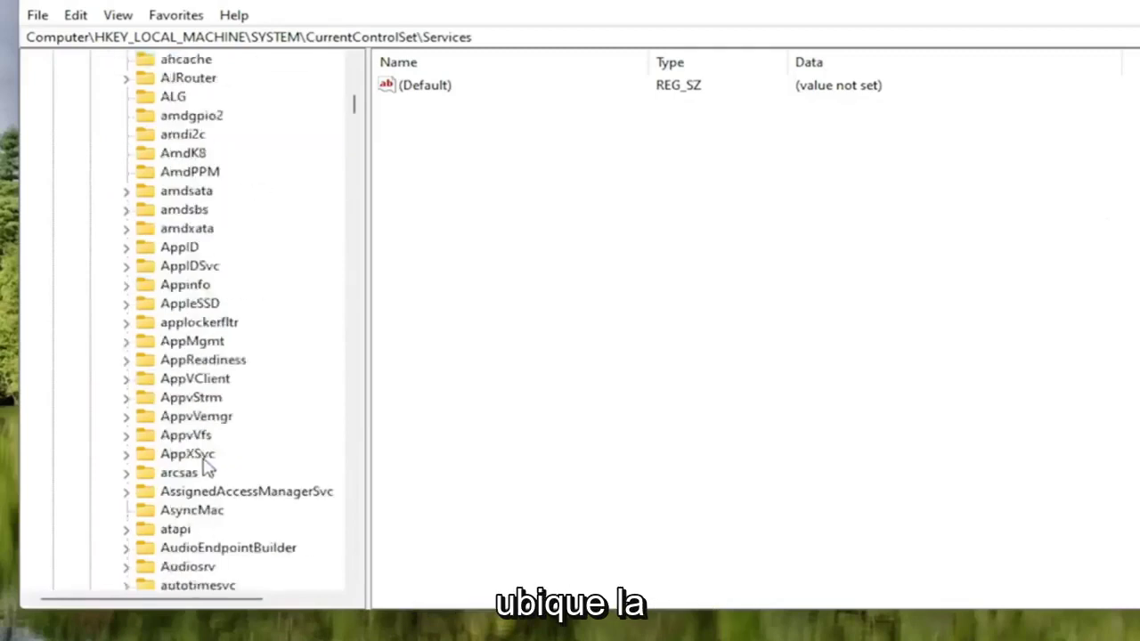
scroll(205, 469, "down", 12)
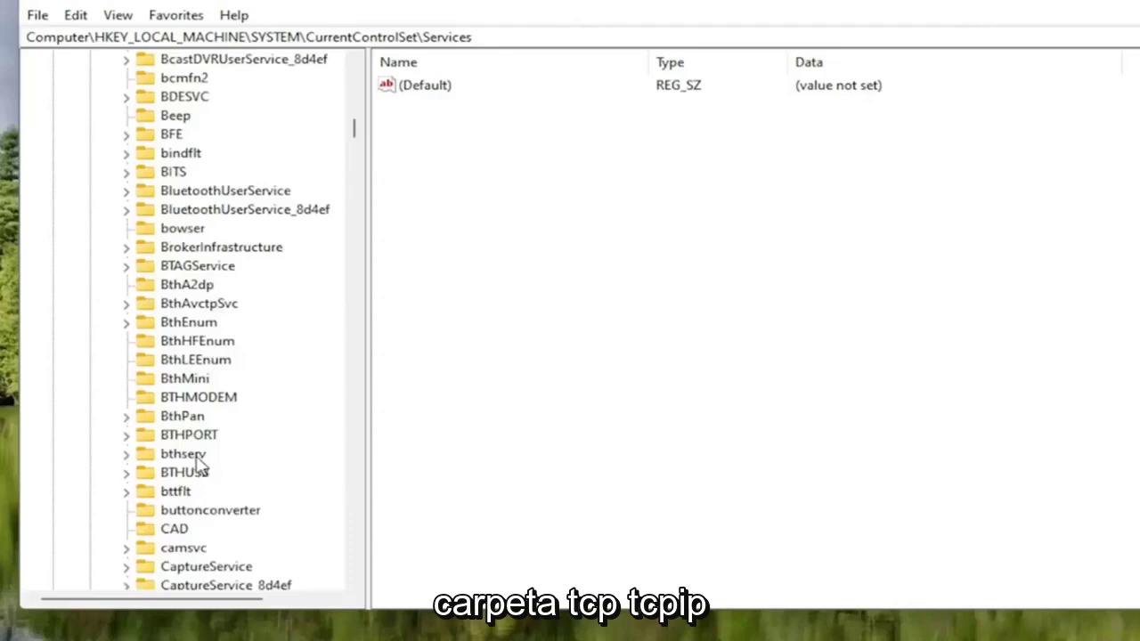
scroll(198, 463, "down", 17)
left_click(196, 419)
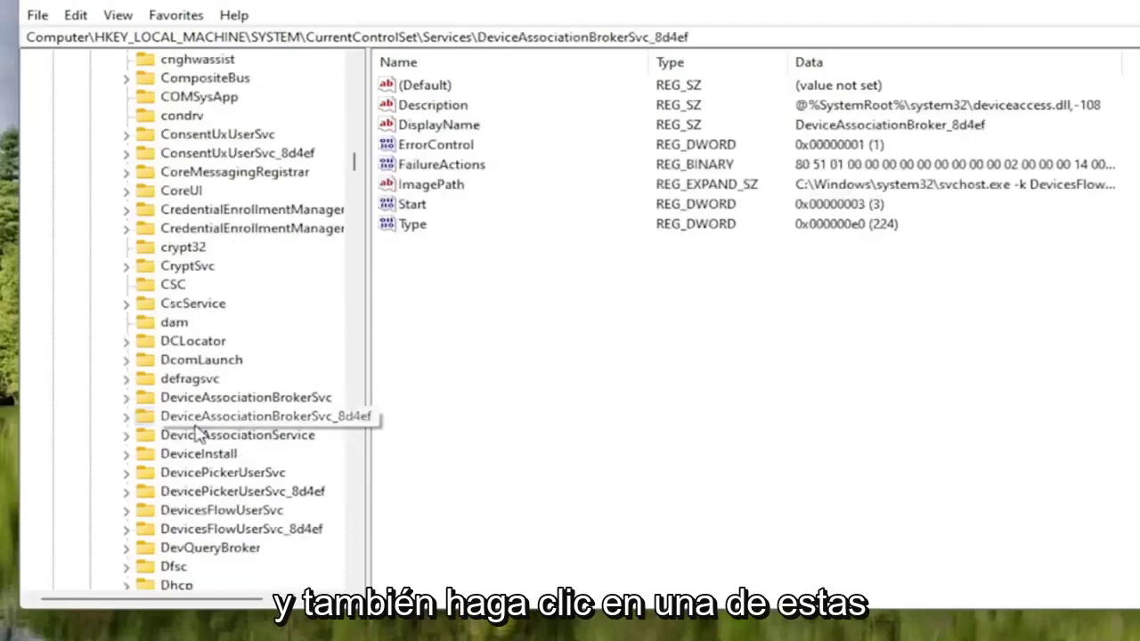
type("tc")
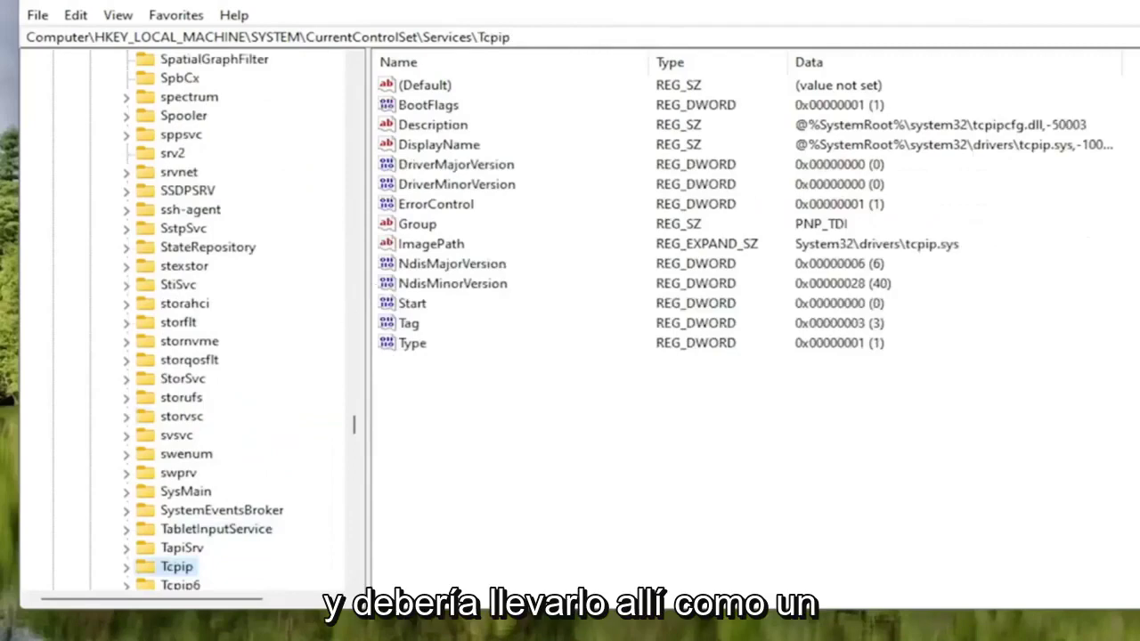
Expand the Tcpip key down through Parameters to its Interfaces subkeys
scroll(247, 572, "down", 2)
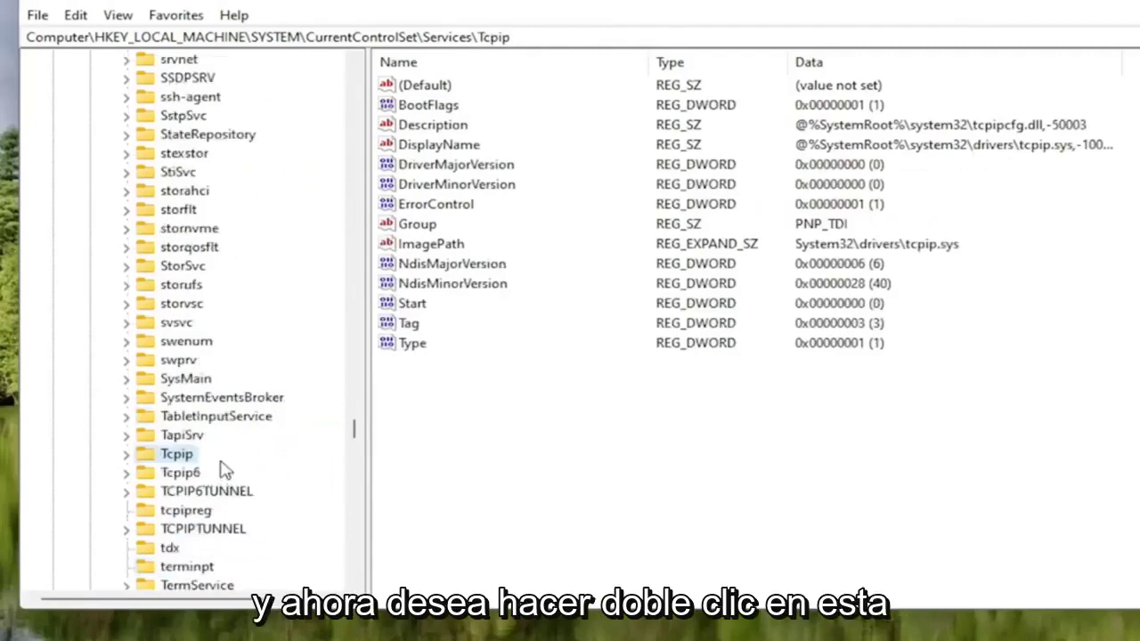
scroll(213, 473, "down", 2)
double_click(163, 347)
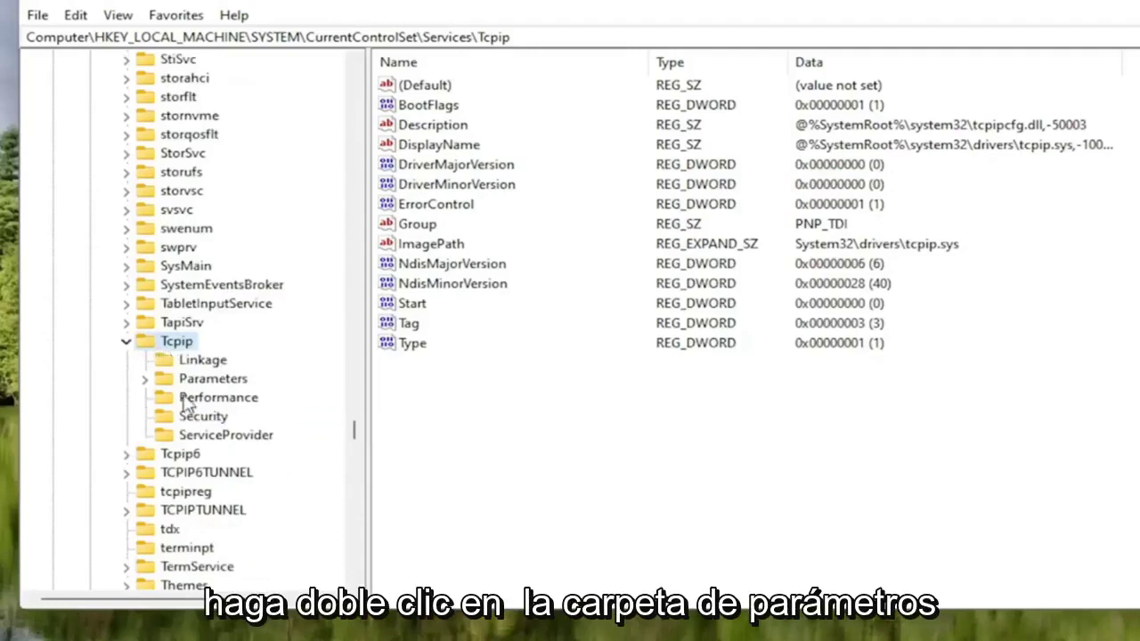
double_click(186, 382)
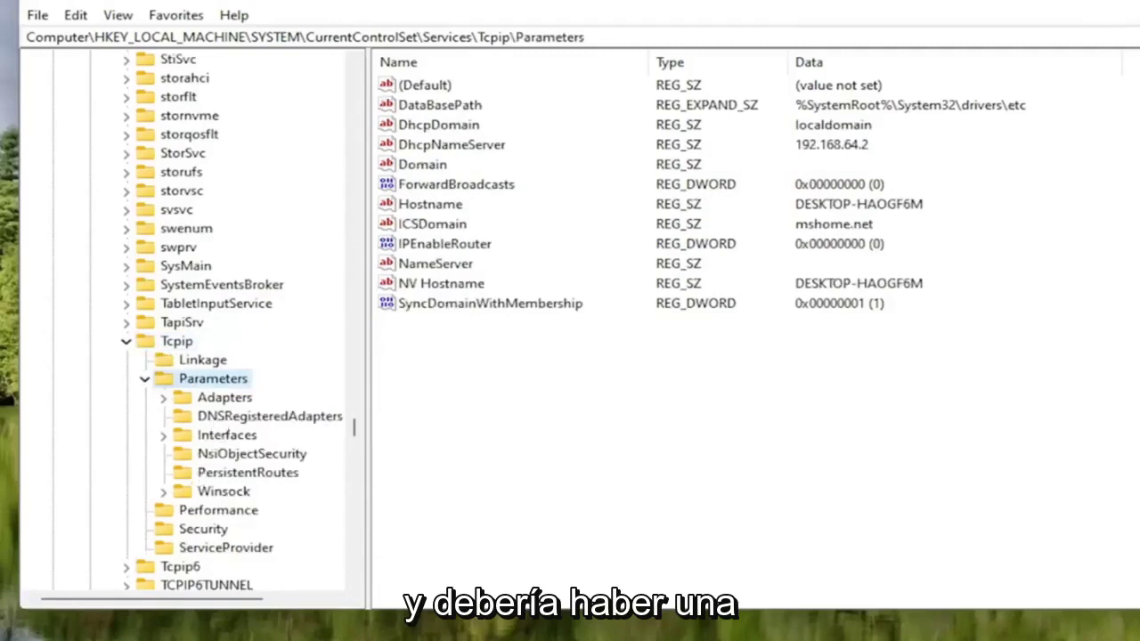
left_click(202, 438)
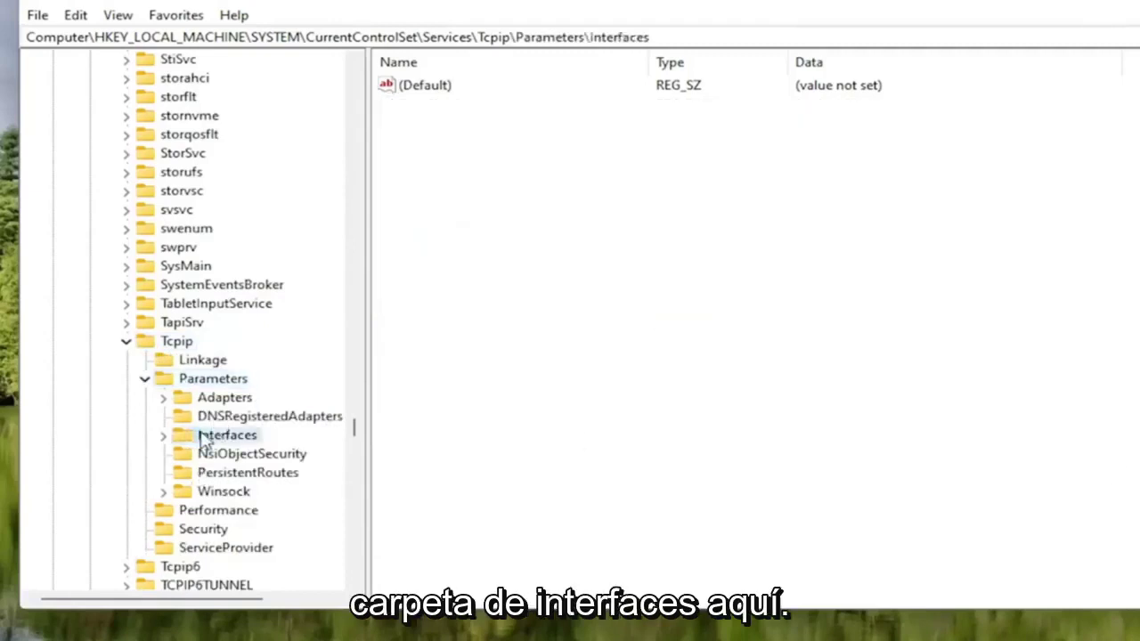
double_click(202, 438)
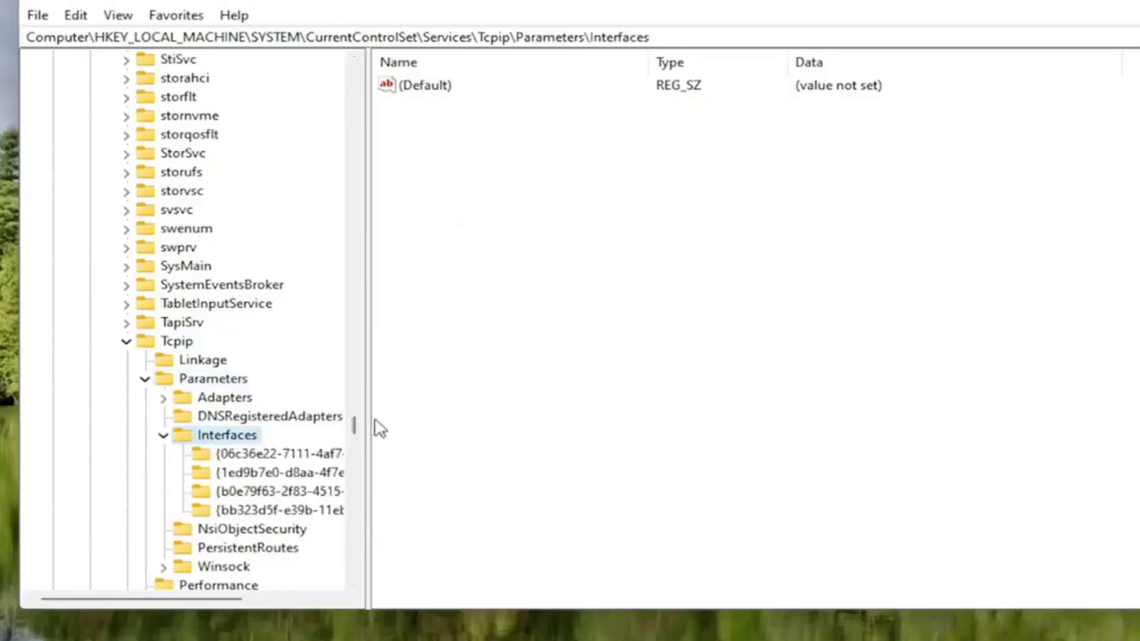
left_click_drag(368, 416, 429, 418)
left_click(300, 455)
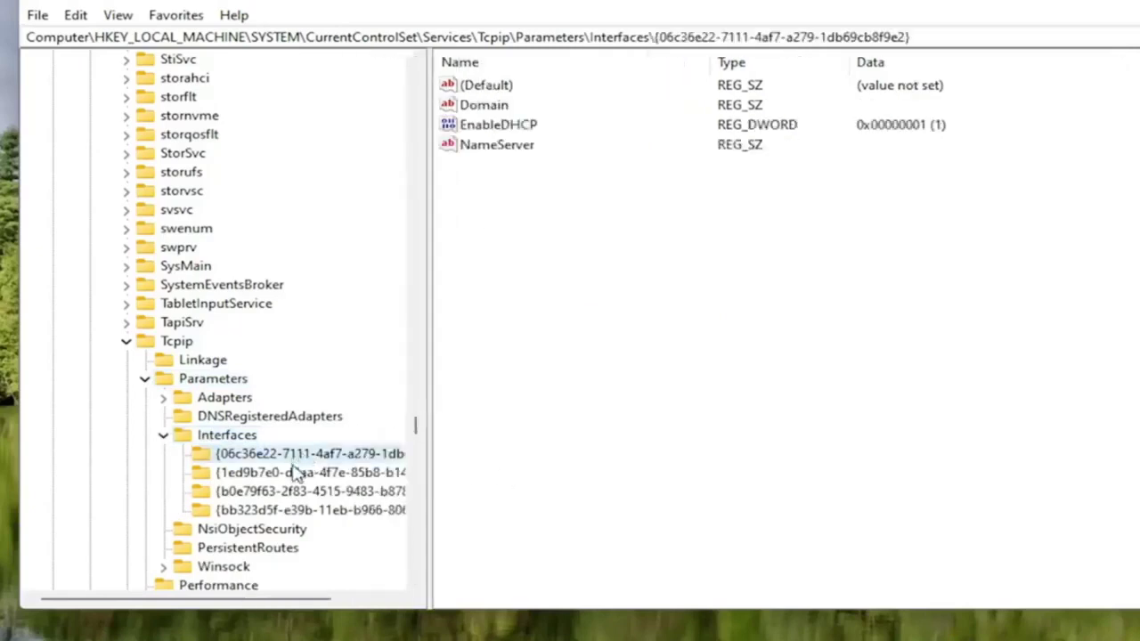
left_click(297, 472)
left_click(279, 495)
left_click(272, 509)
left_click(268, 490)
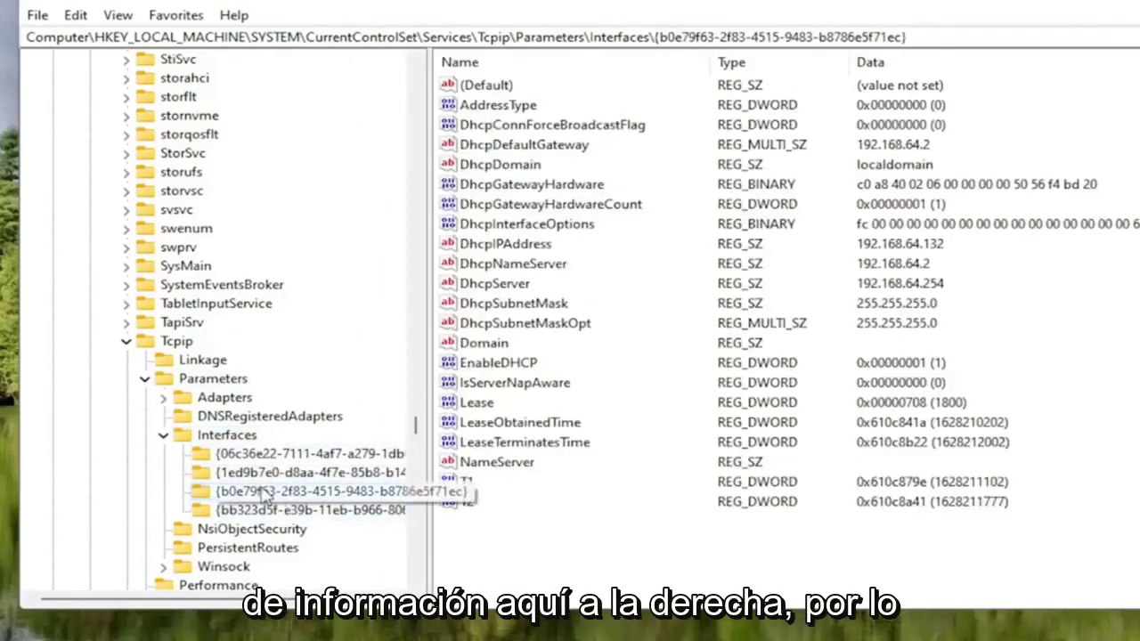
left_click(223, 511)
left_click(214, 473)
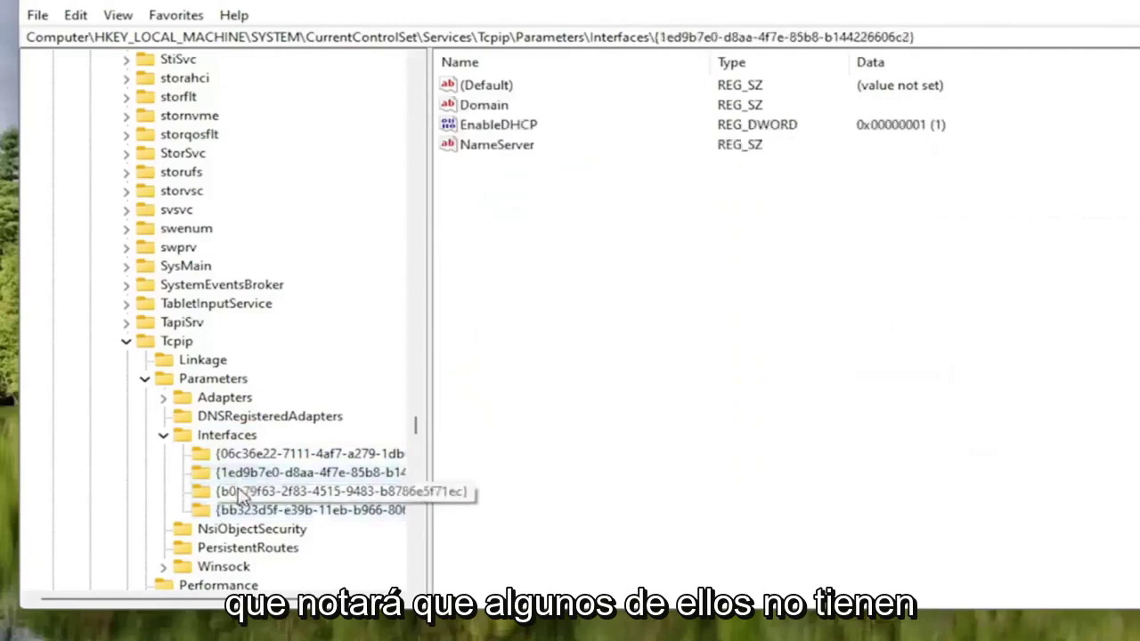
left_click(218, 454)
left_click(267, 472)
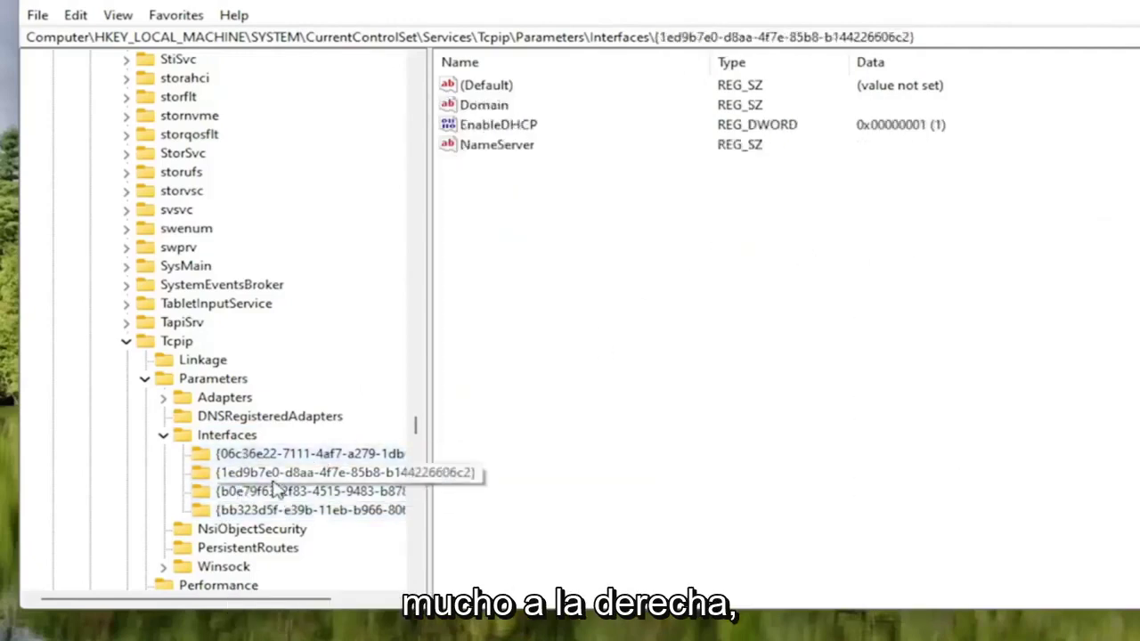
left_click(267, 491)
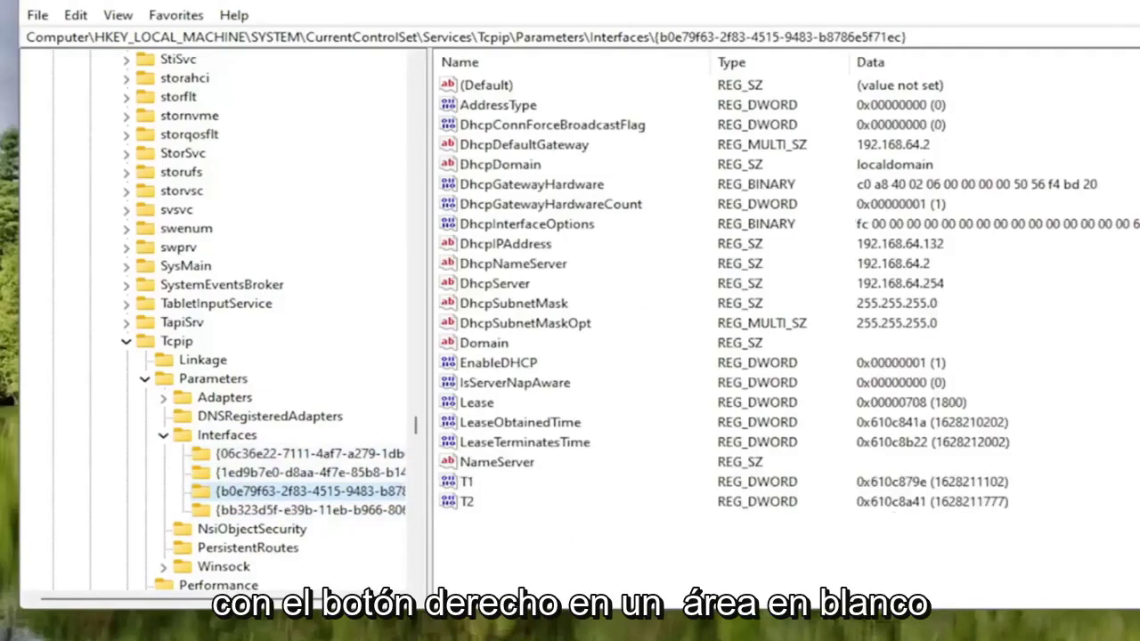
Create a DWORD (32-bit) value named TCPackFrequency in the selected interface key
right_click(500, 542)
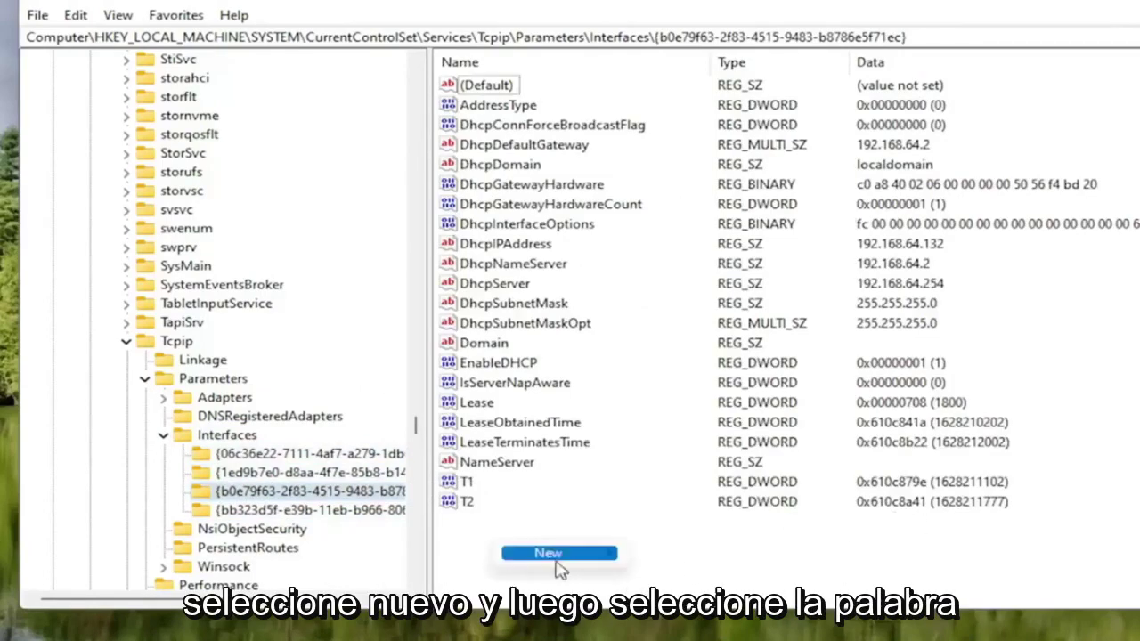
mouse_move(558, 553)
left_click(690, 592)
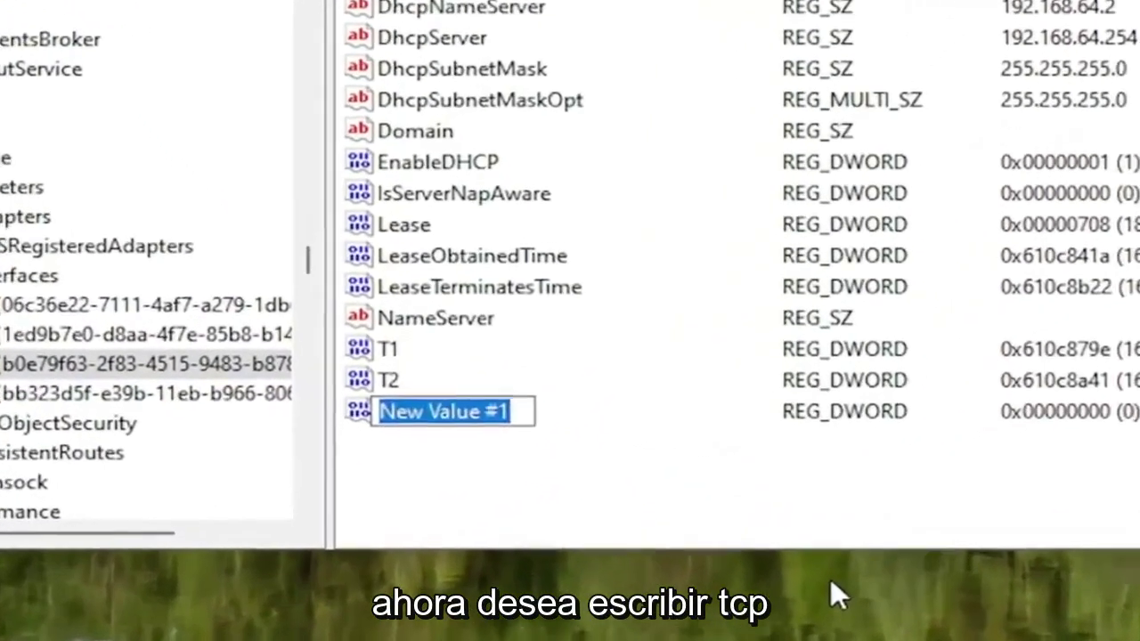
type("TCP")
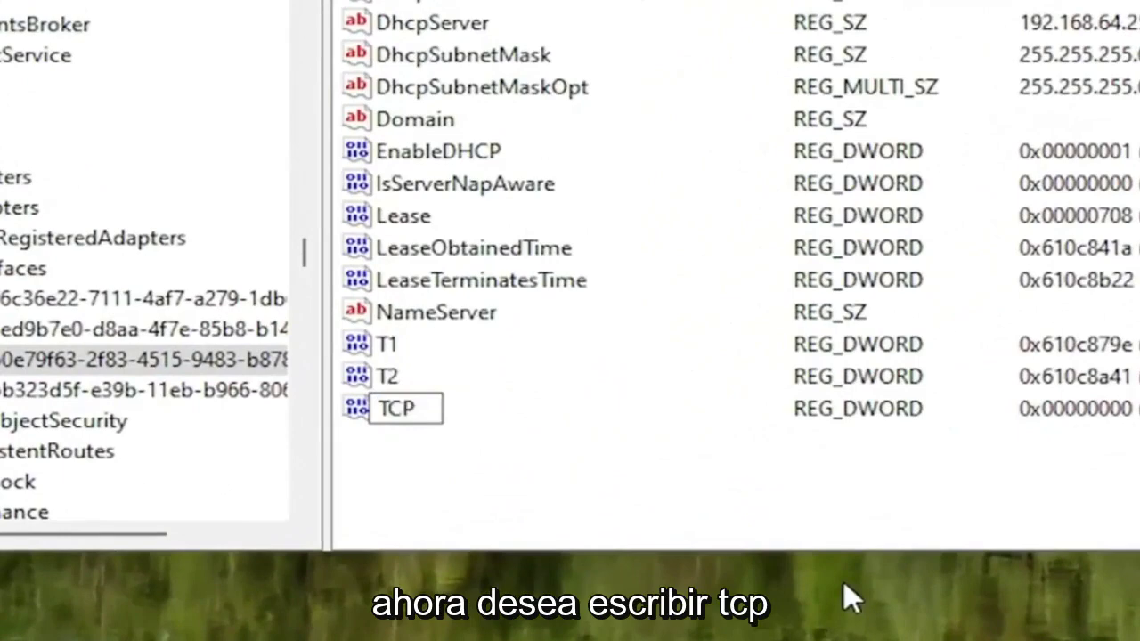
type("ack")
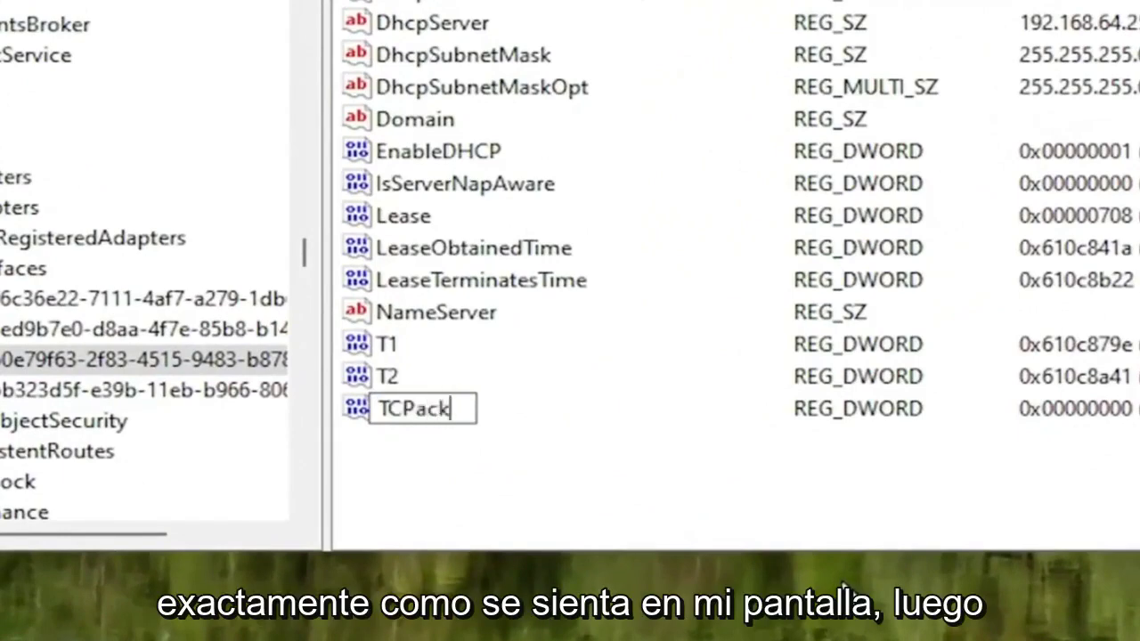
type("Frequ")
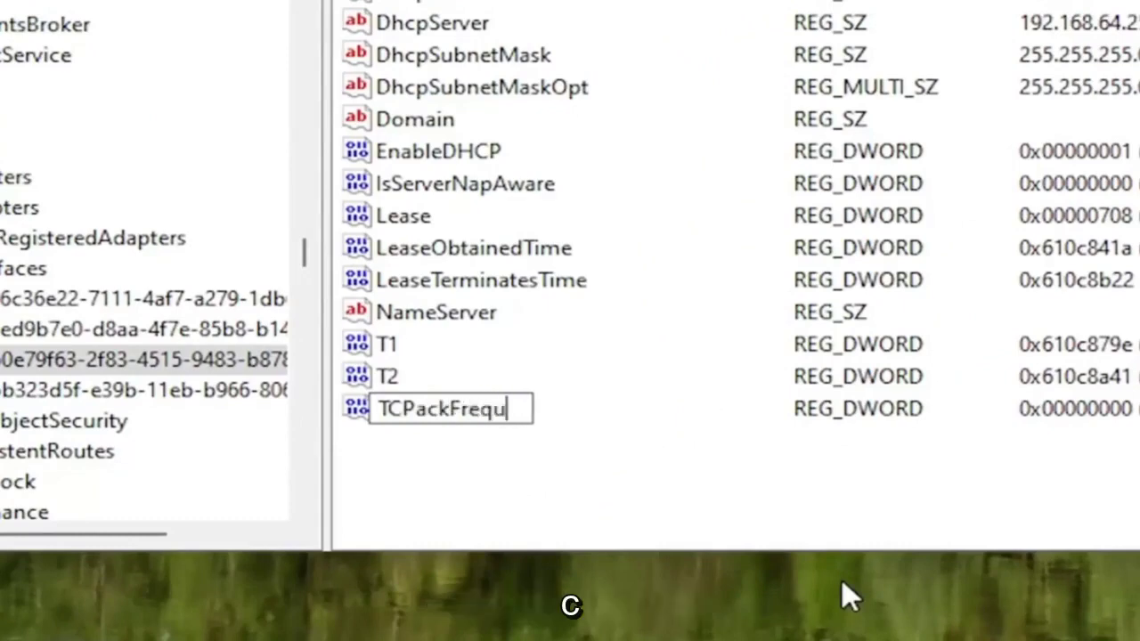
type("ebnc")
key("BackSpace")
key("BackSpace")
type("ncy")
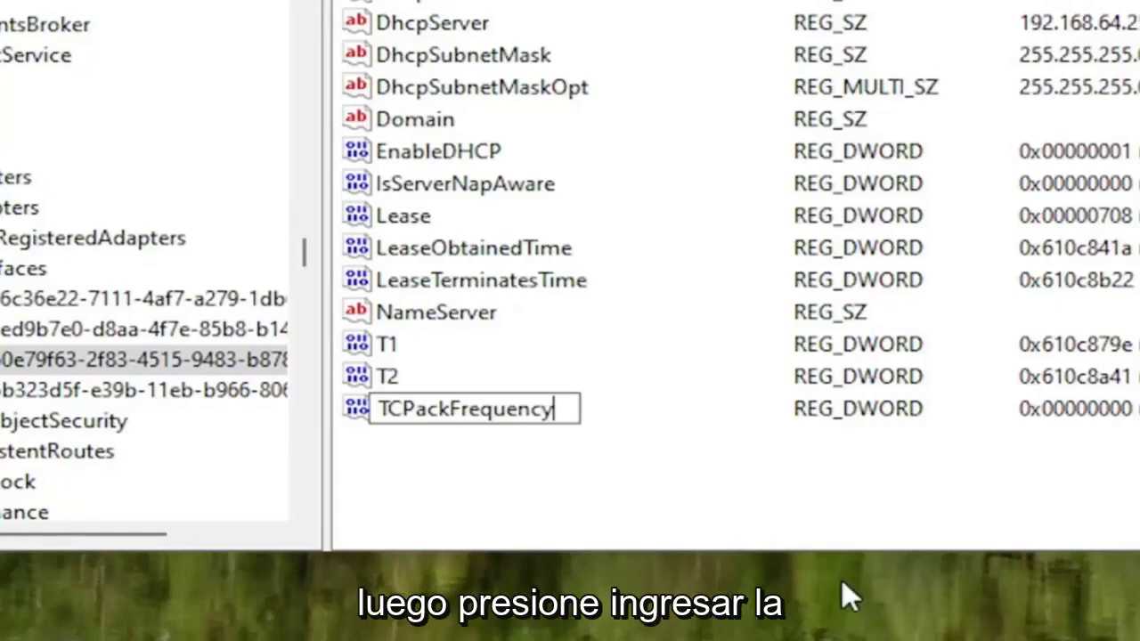
key("Return")
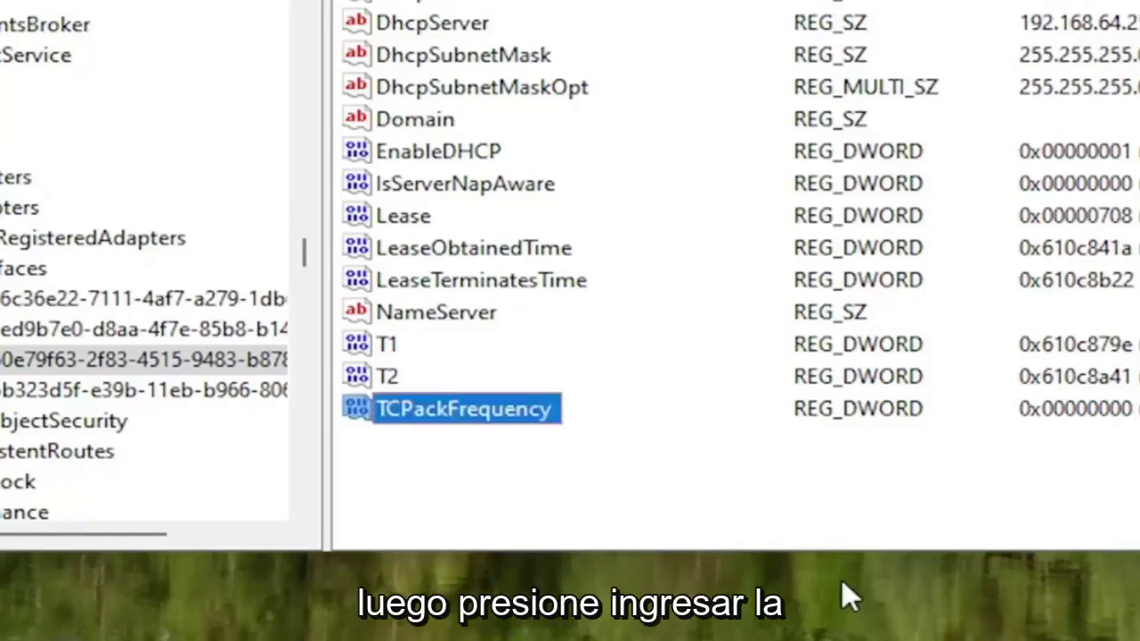
left_click(491, 463)
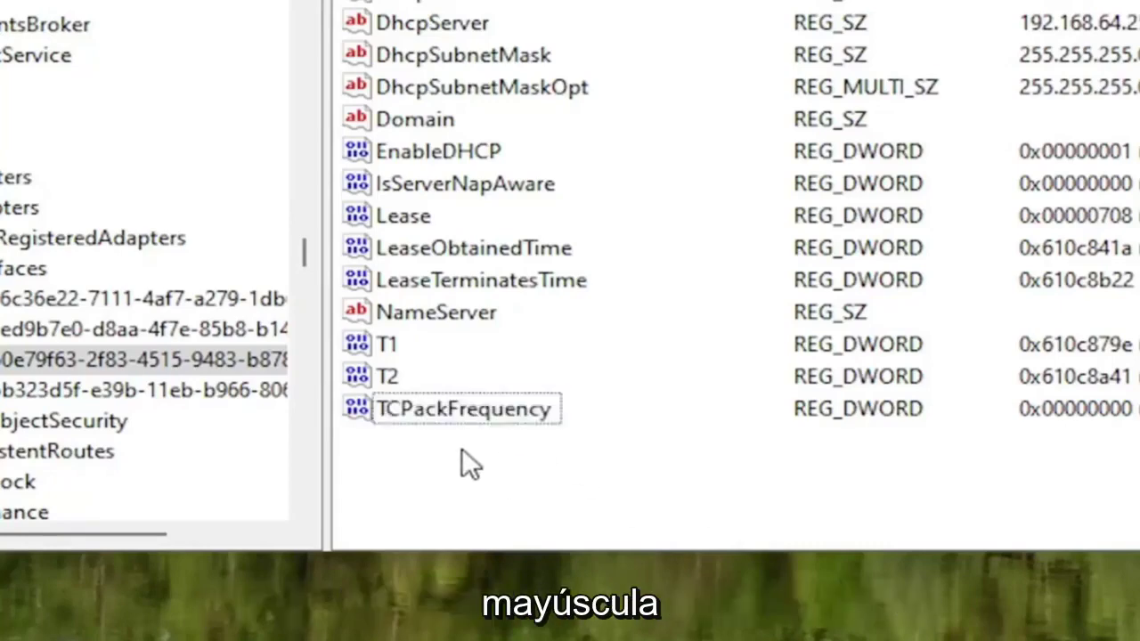
Create another DWORD (32-bit) value named TCPNoDelay in the same interface key
right_click(461, 450)
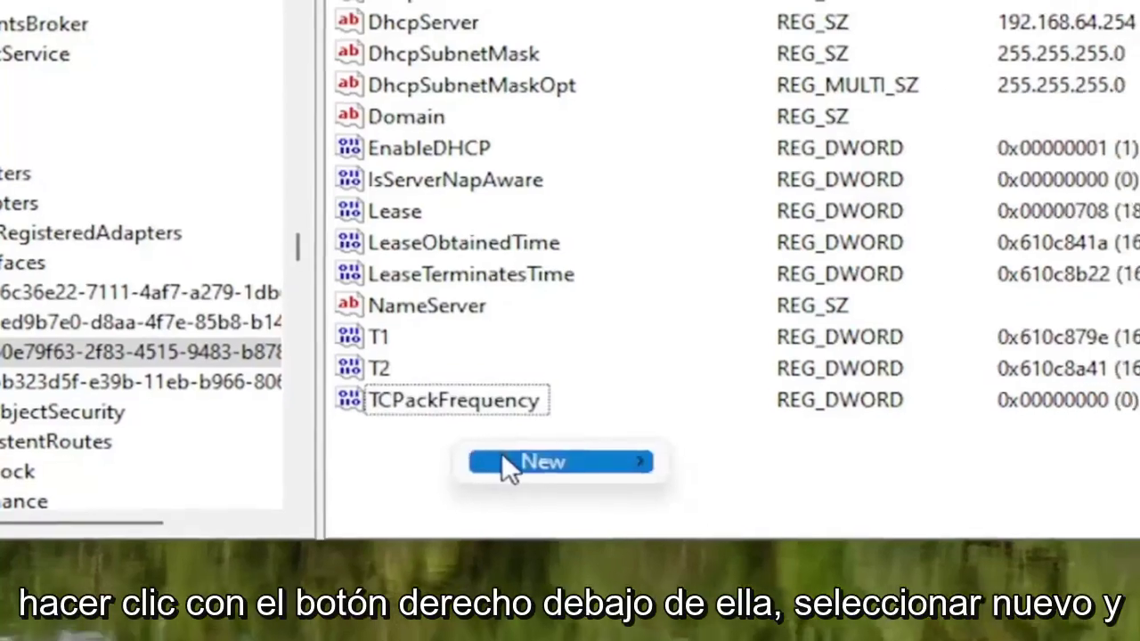
mouse_move(558, 468)
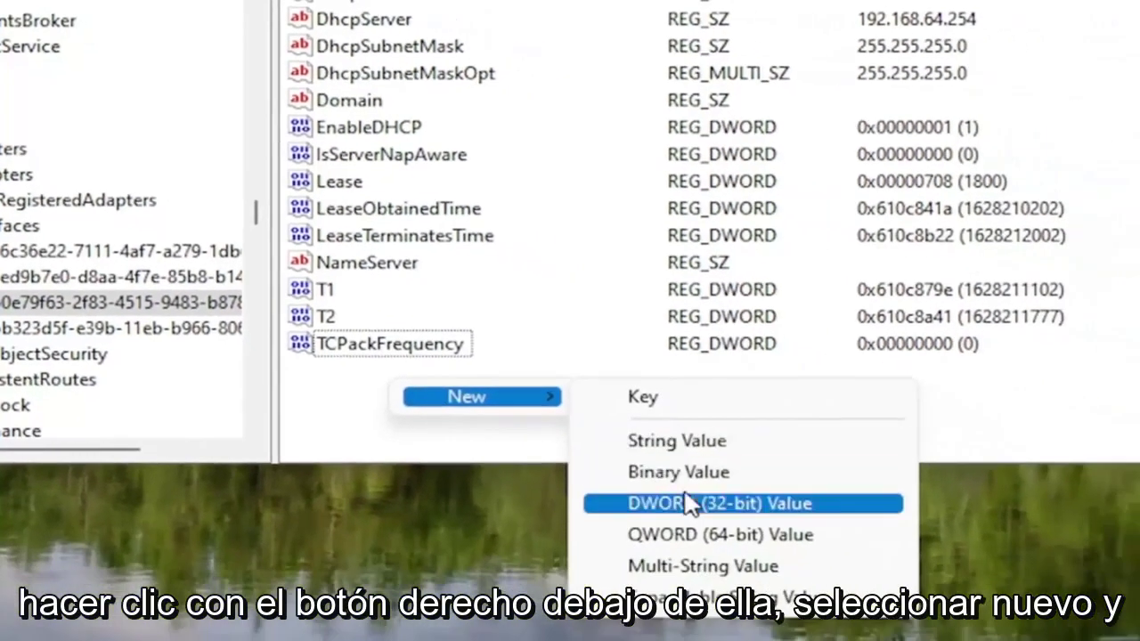
left_click(731, 540)
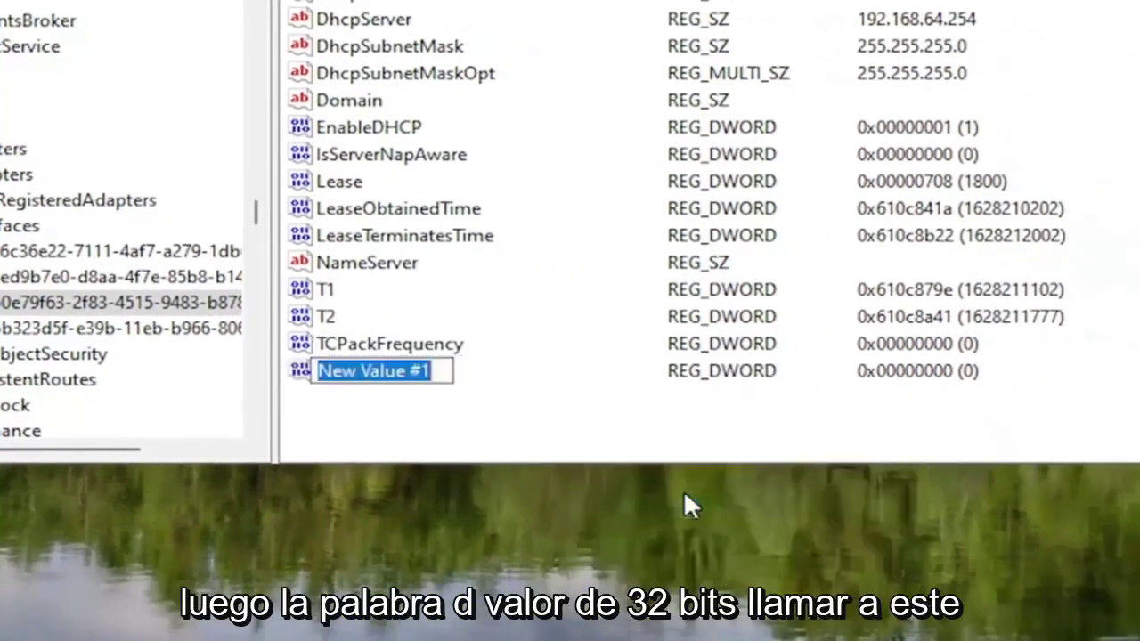
type("TCP")
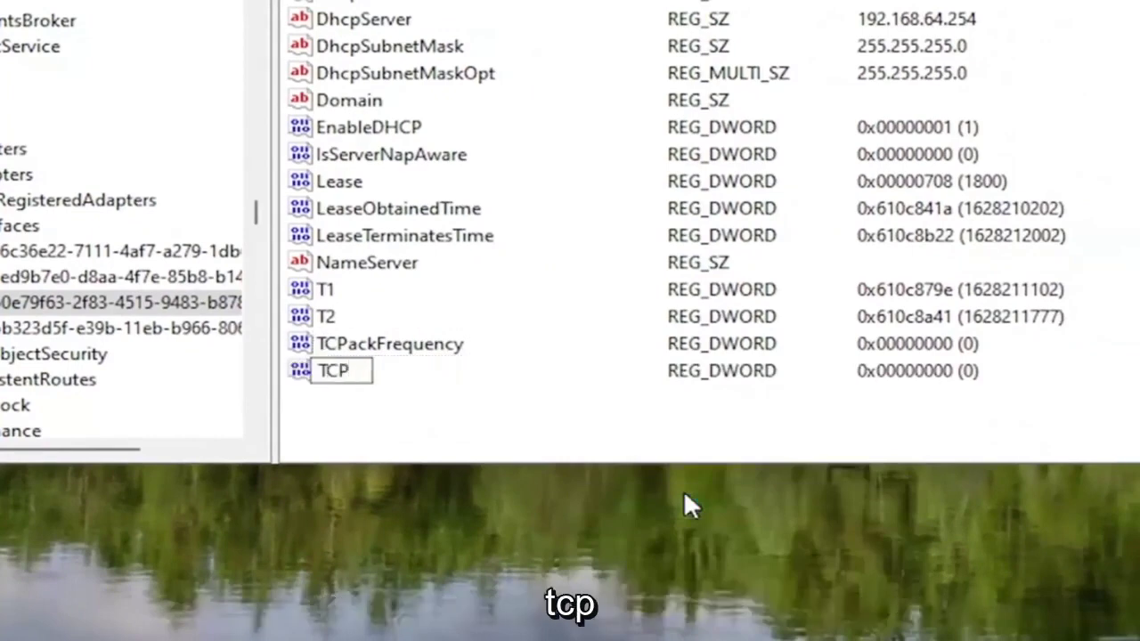
type("NoDela")
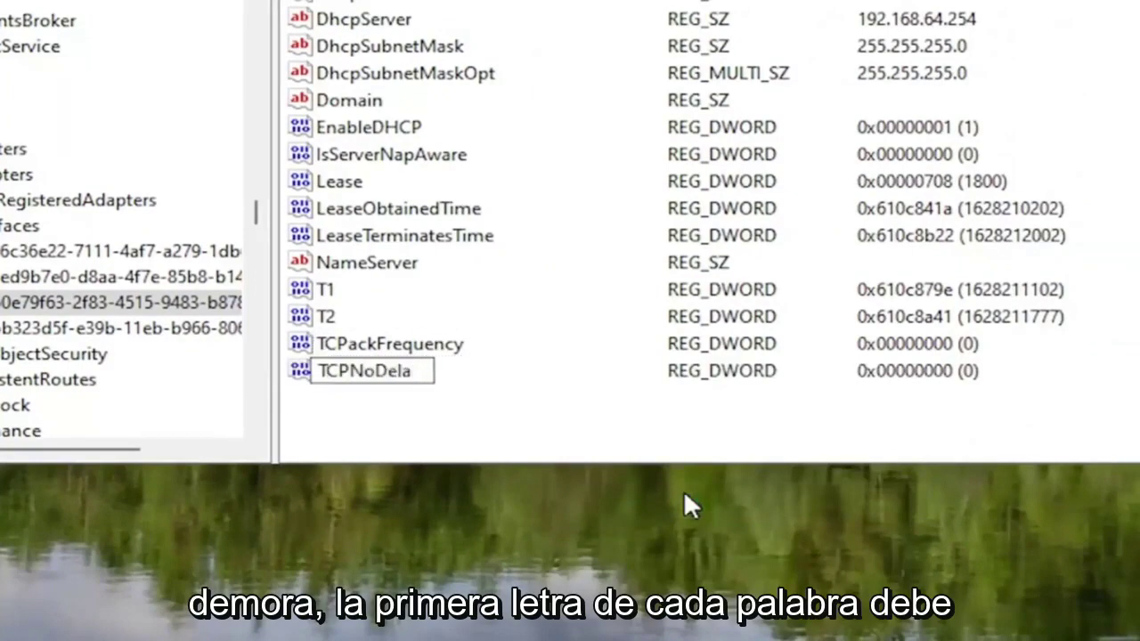
type("y")
key("Return")
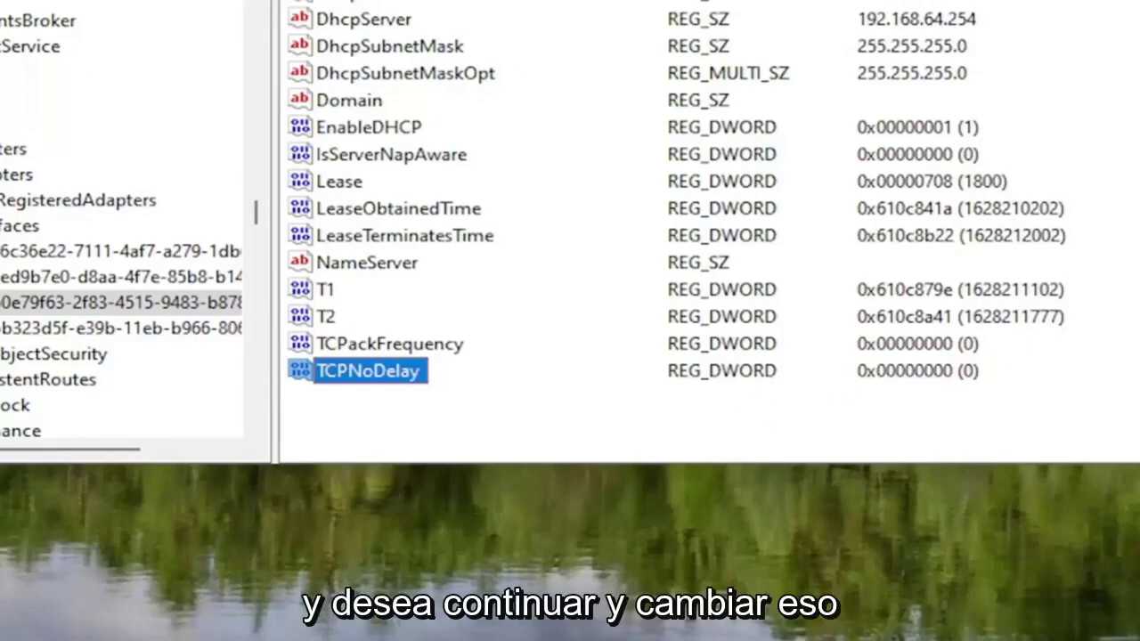
Set the TCPackFrequency value data to 1 in hexadecimal base
double_click(428, 344)
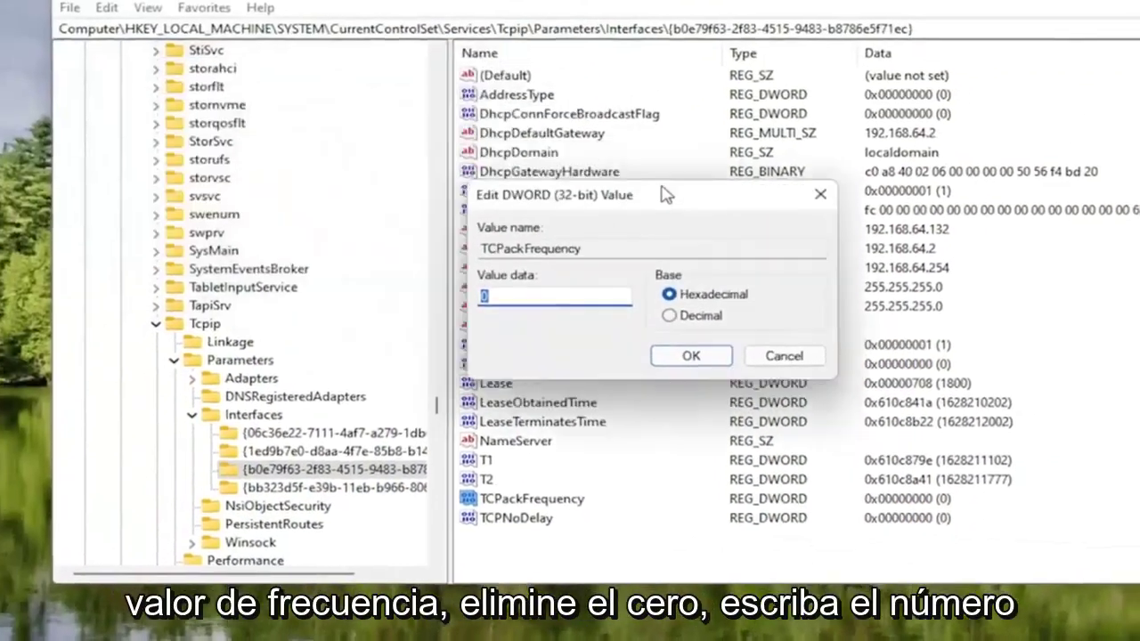
type("1")
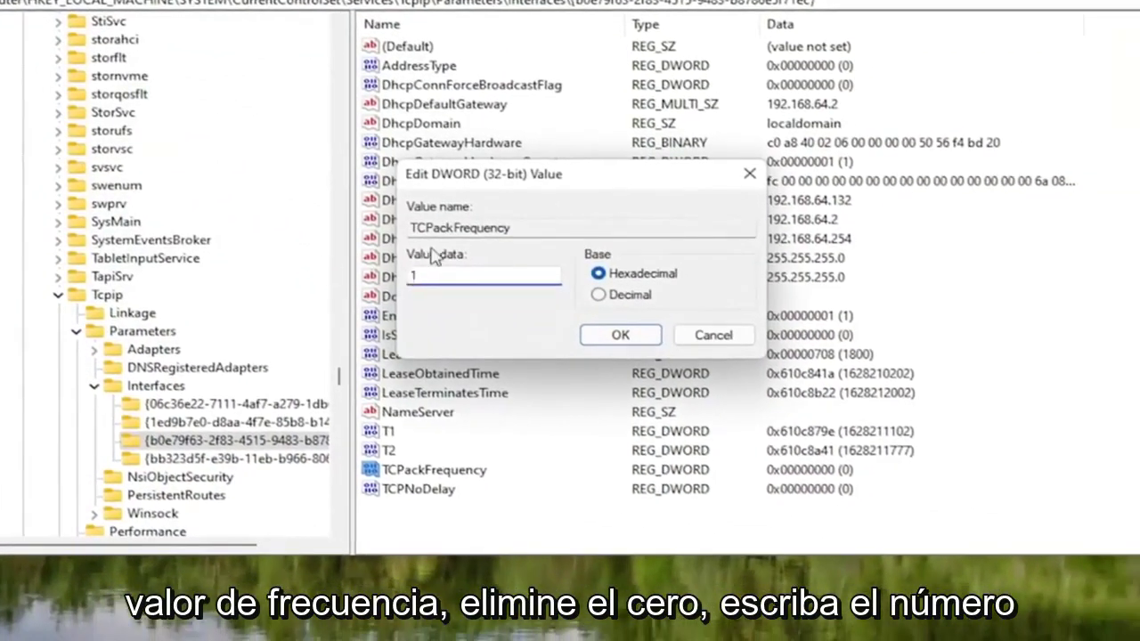
left_click(591, 337)
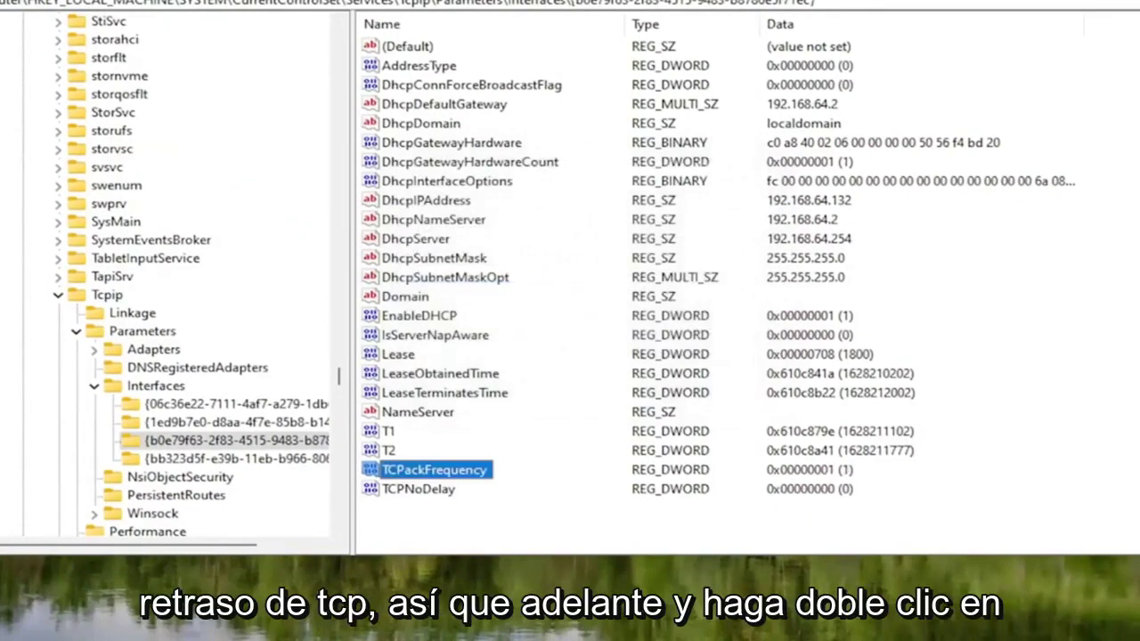
Set the TCPNoDelay value data to 1 in the selected interface key
double_click(418, 489)
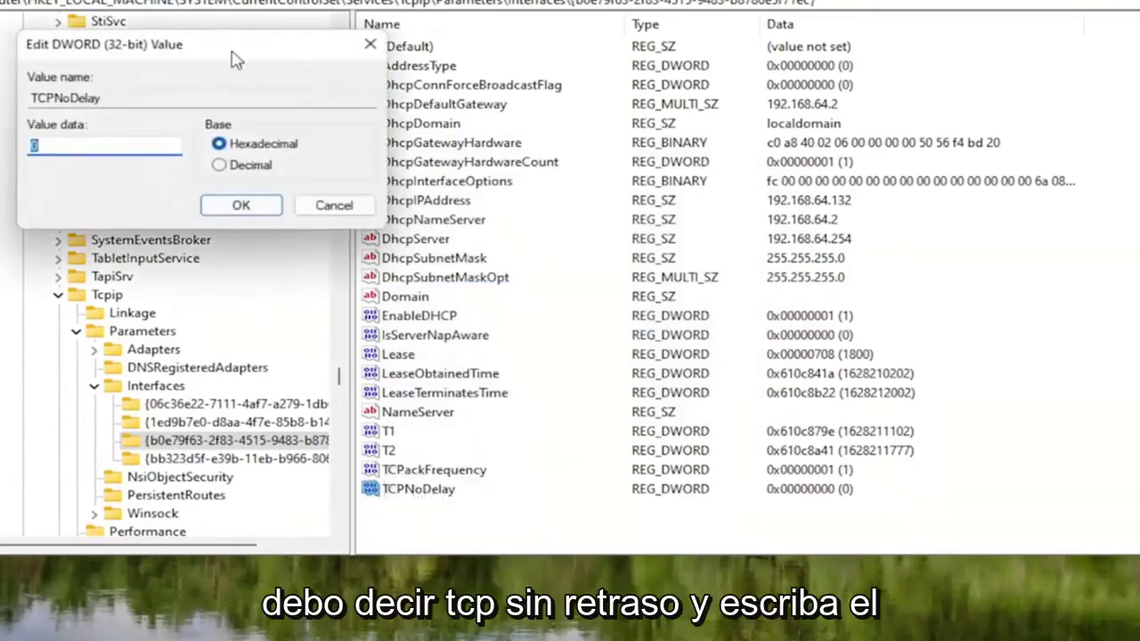
left_click_drag(236, 59, 542, 190)
type("1")
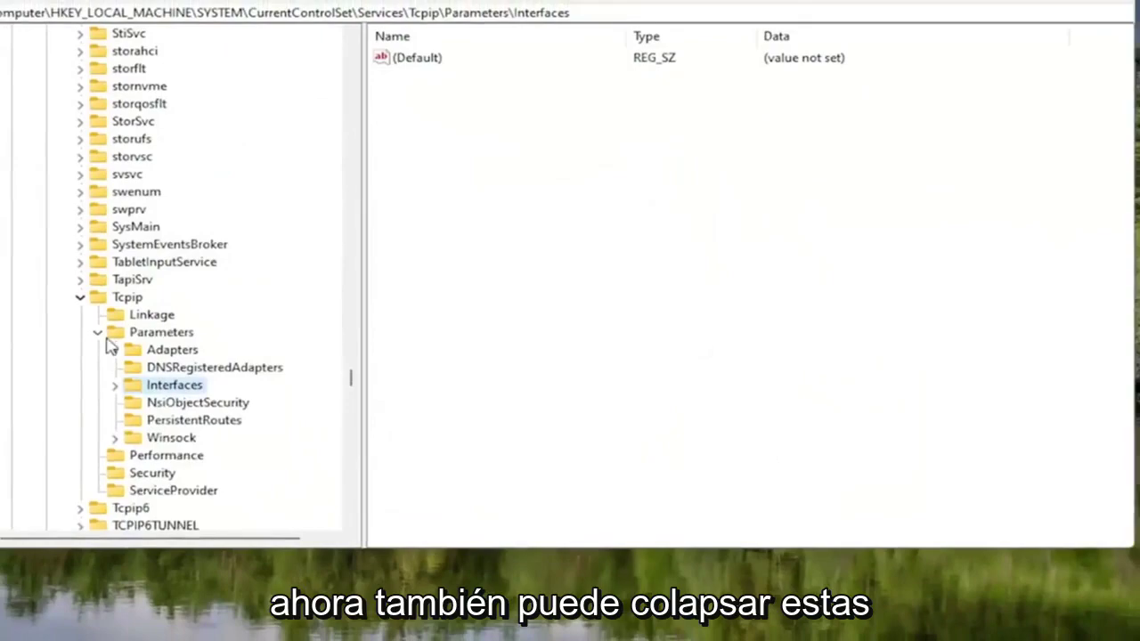
Collapse the Parameters, Tcpip, Services, CurrentControlSet and SYSTEM branches of the key tree
left_click(97, 332)
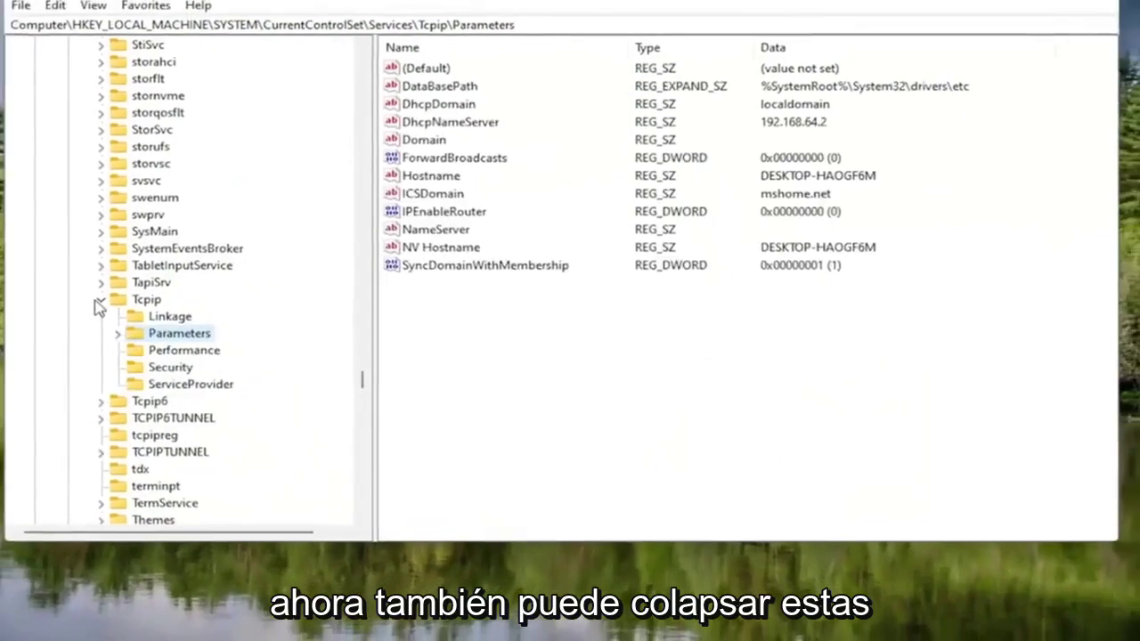
left_click(79, 297)
scroll(267, 267, "up", 8)
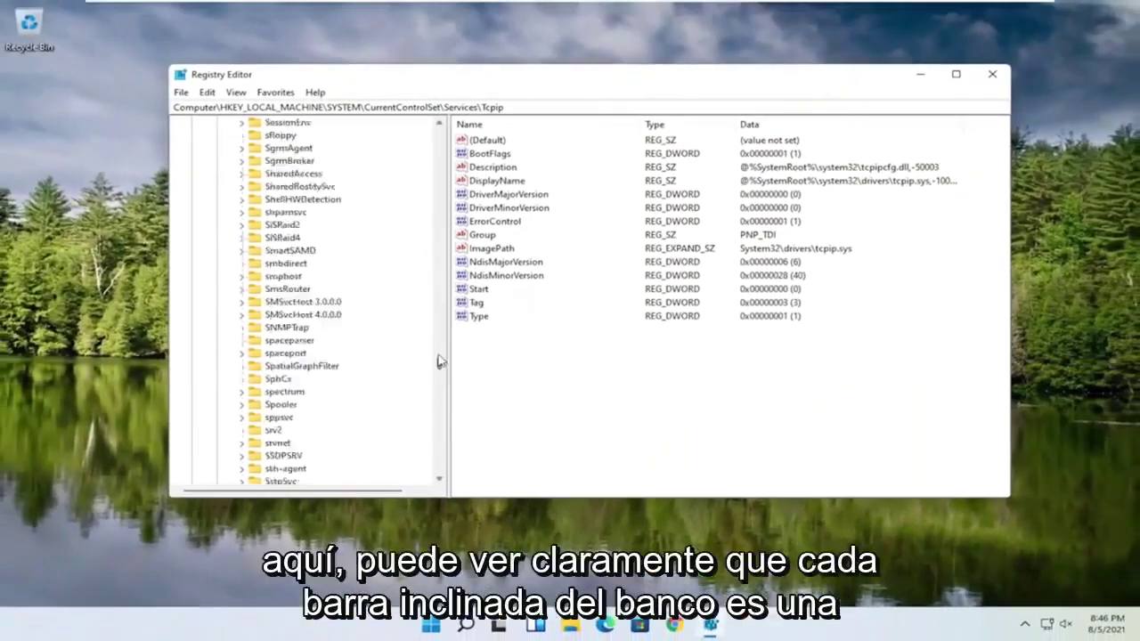
left_click_drag(439, 364, 439, 131)
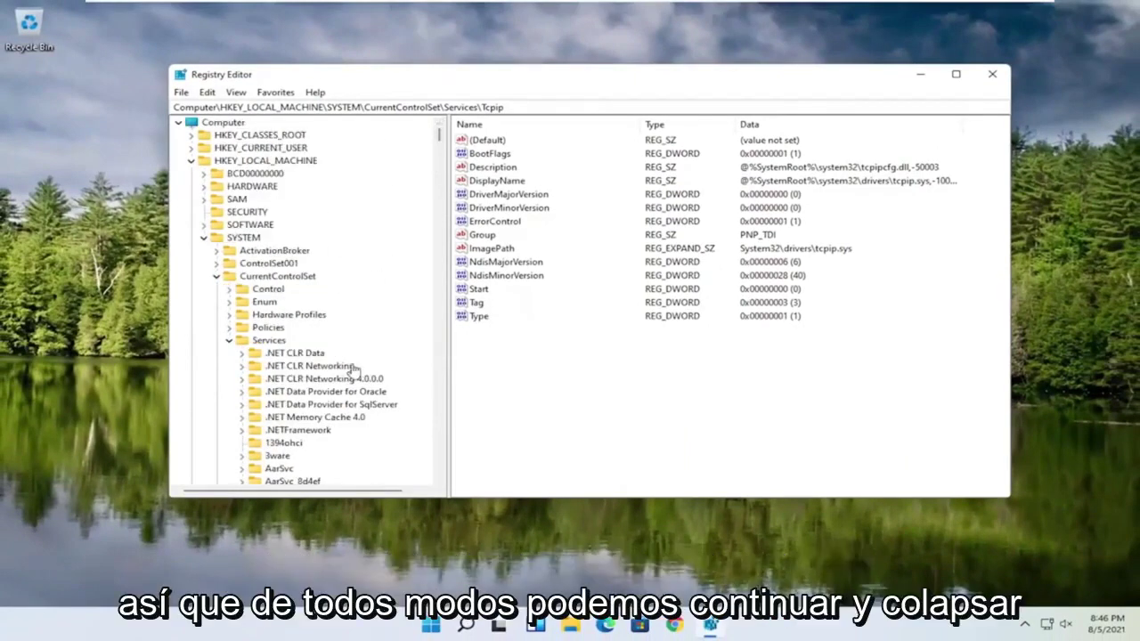
left_click(229, 341)
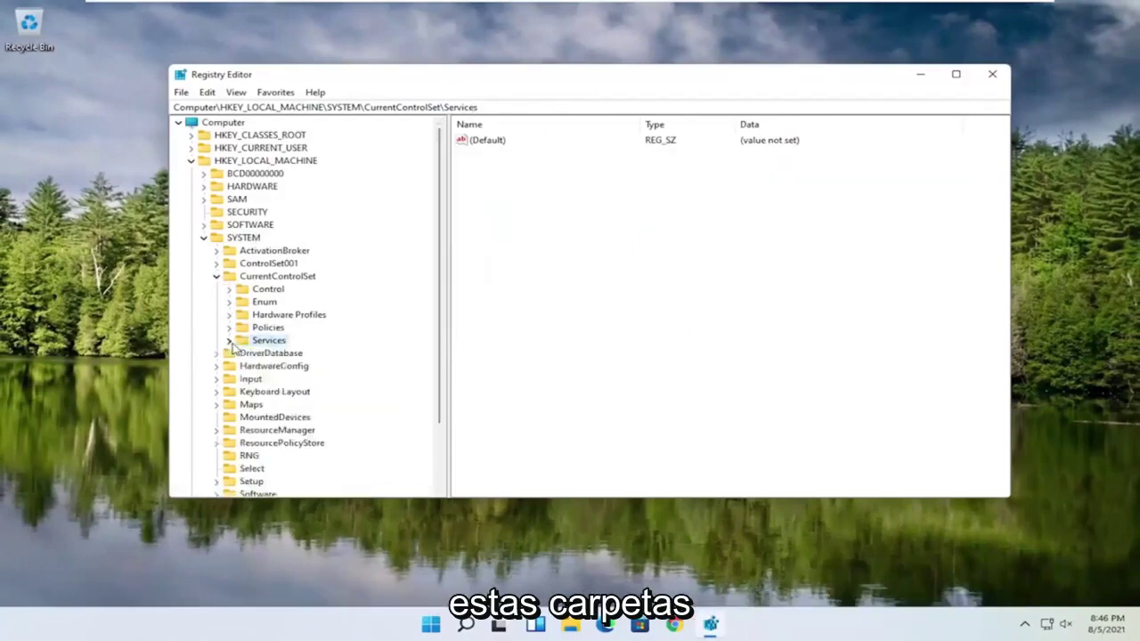
left_click(217, 276)
left_click(203, 238)
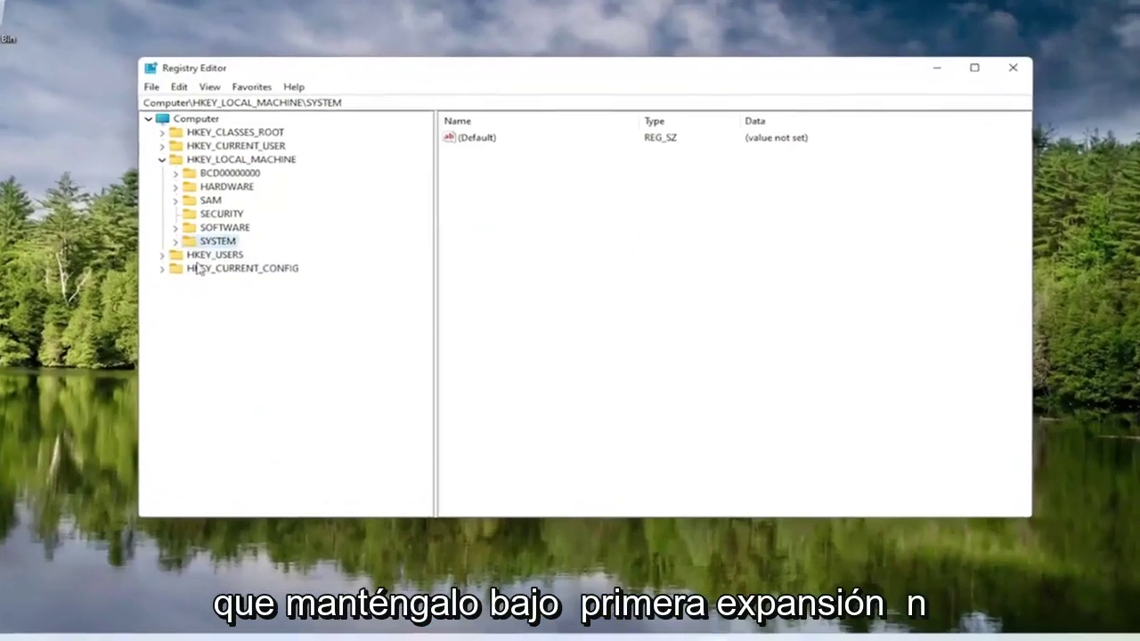
Expand the SOFTWARE key under HKEY_LOCAL_MACHINE and its Microsoft subkey
left_click(222, 160)
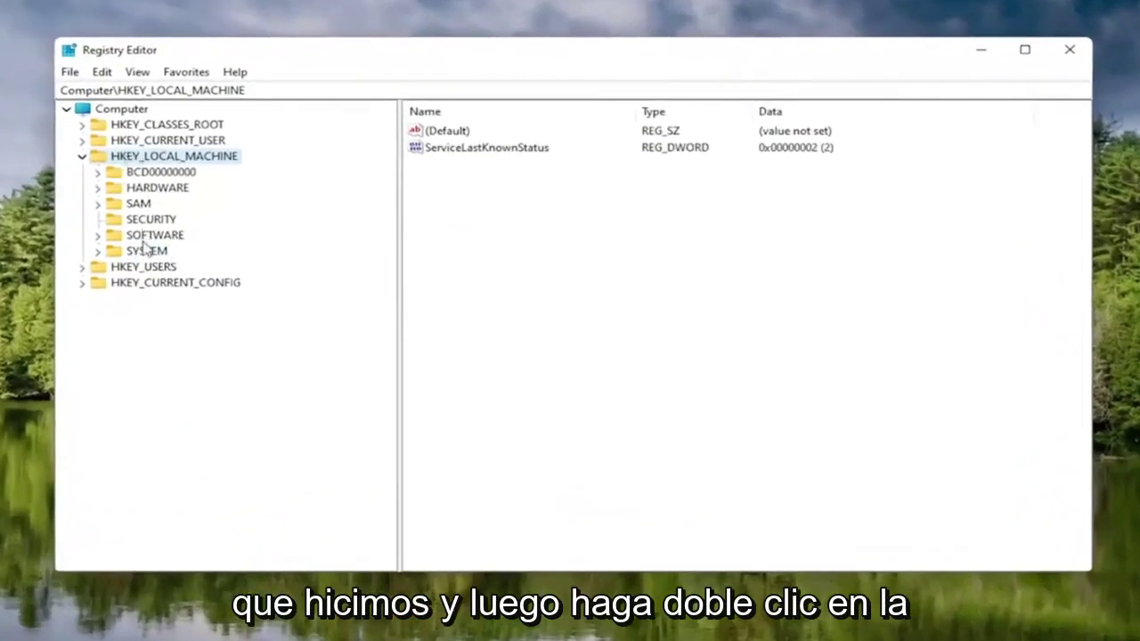
double_click(152, 236)
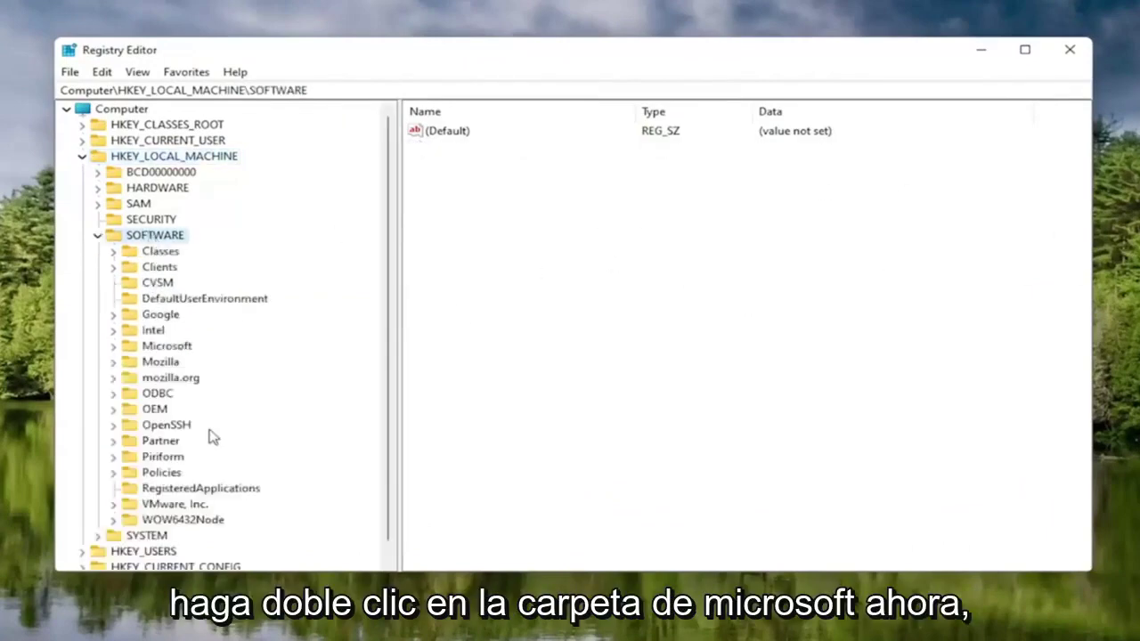
double_click(156, 350)
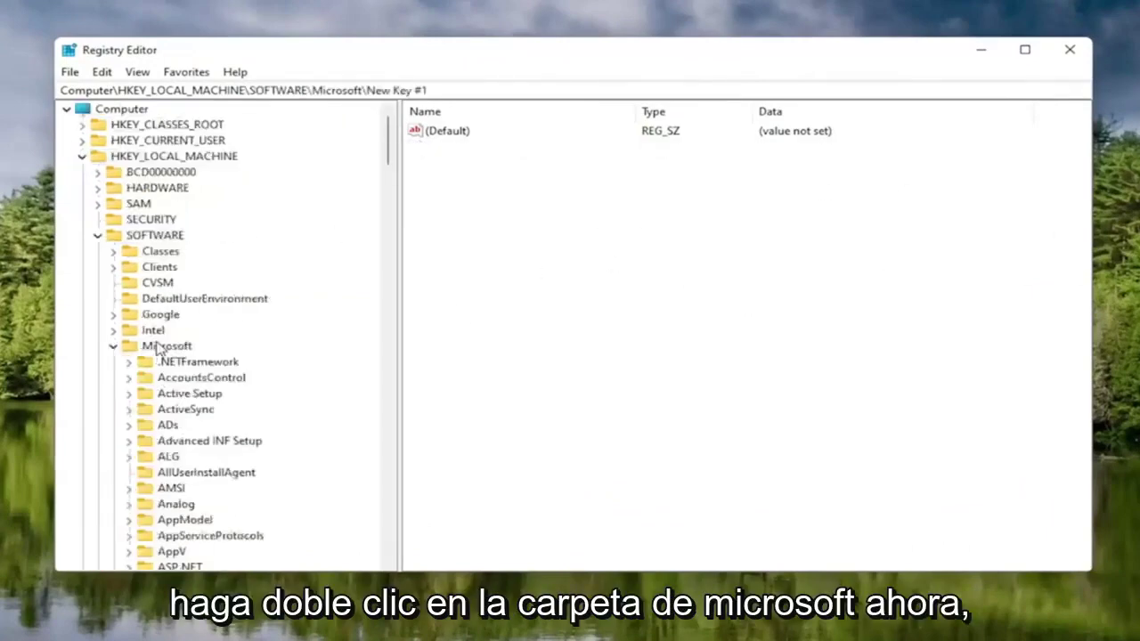
Create a new subkey with the default name under HKEY_LOCAL_MACHINE\SOFTWARE\Microsoft
right_click(150, 347)
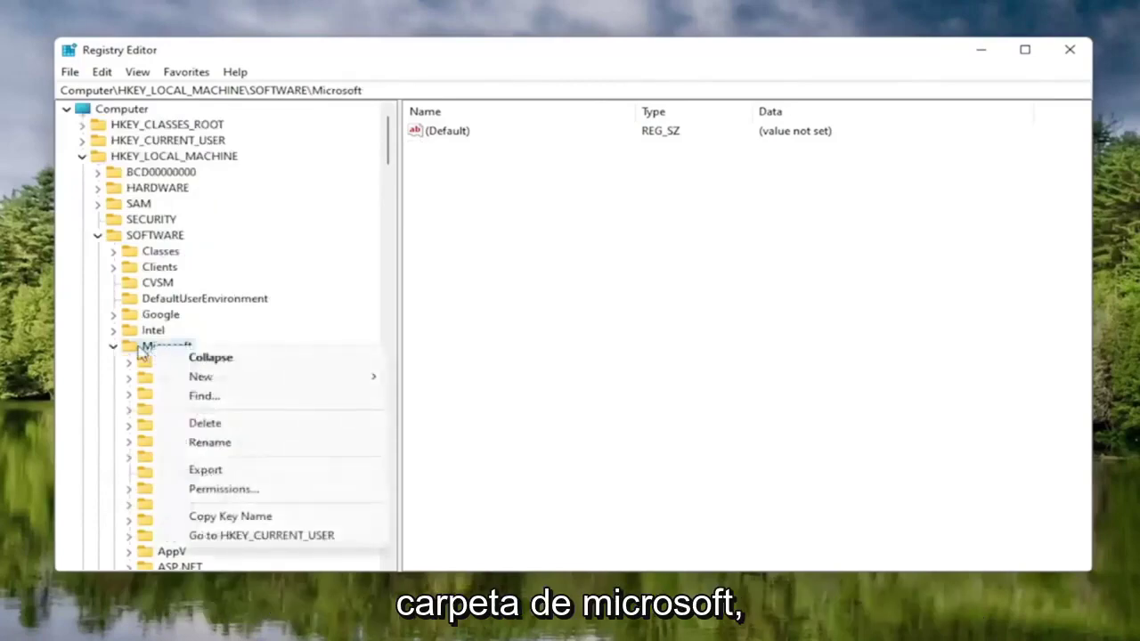
key("Escape")
right_click(144, 347)
mouse_move(214, 382)
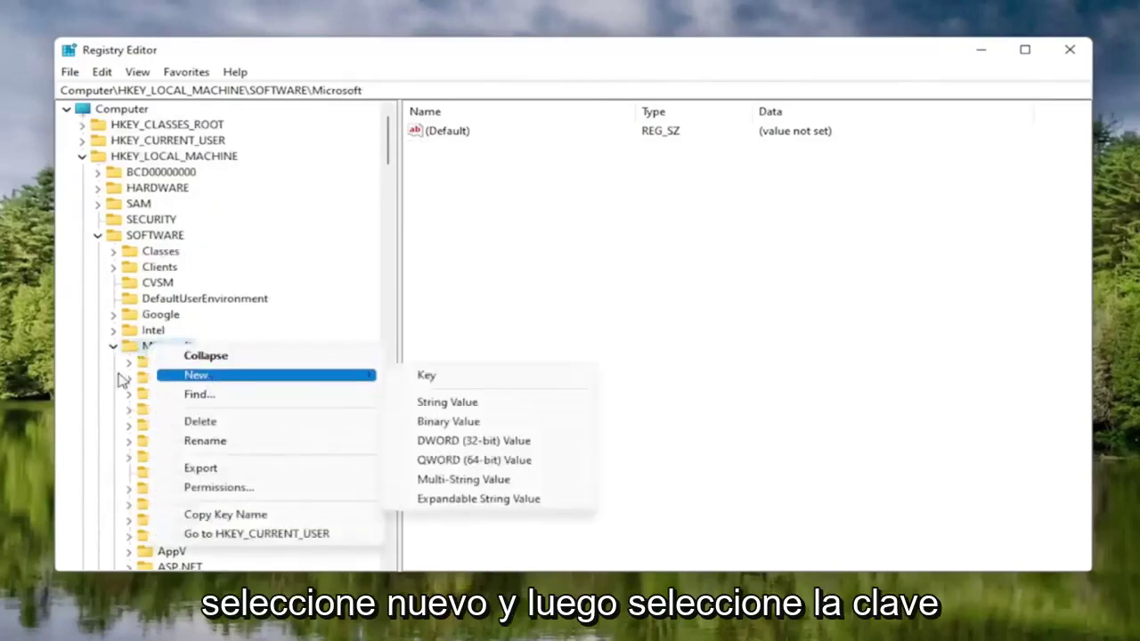
left_click(428, 378)
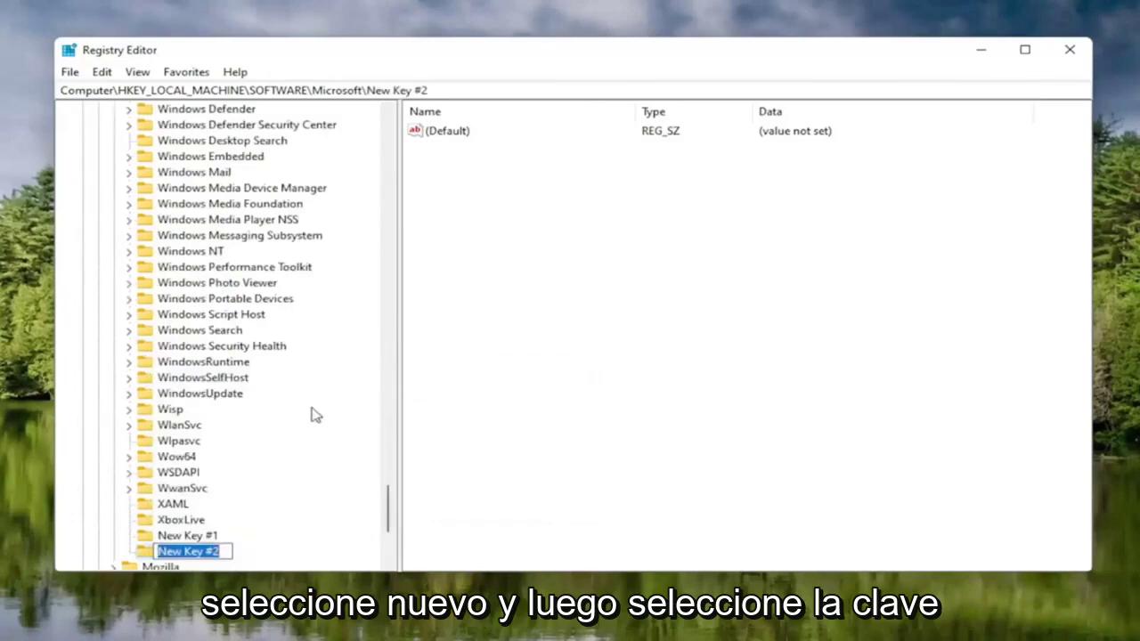
key("Return")
Delete the leftover New Key #1 from the end of the Microsoft key
left_click(187, 489)
key("Delete")
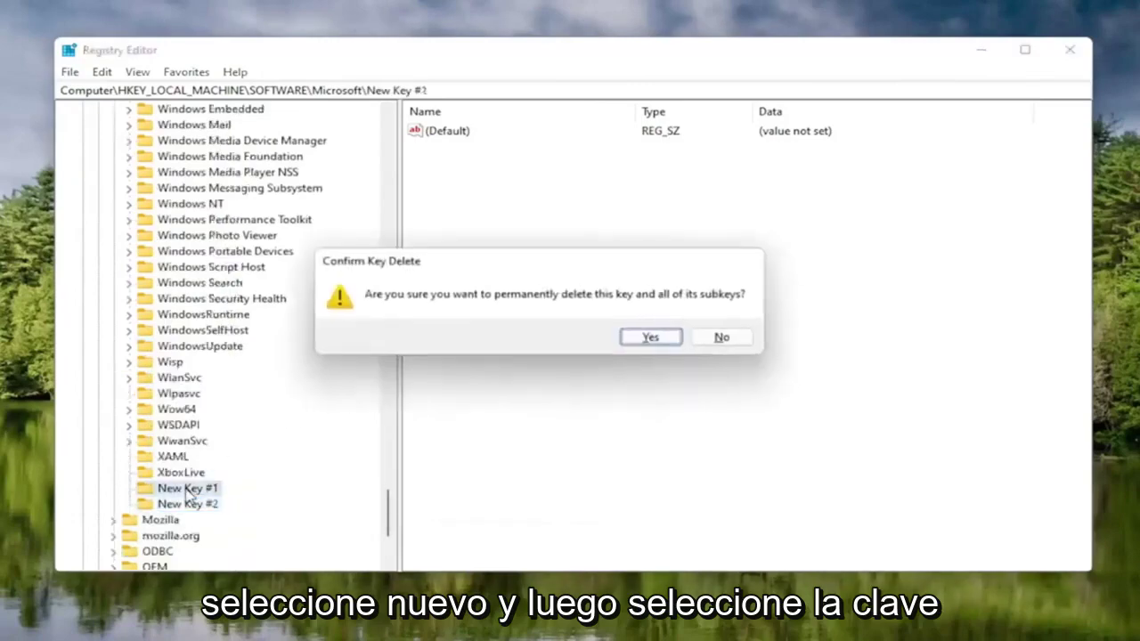
key("Return")
scroll(191, 491, "up", 5)
scroll(181, 407, "down", 4)
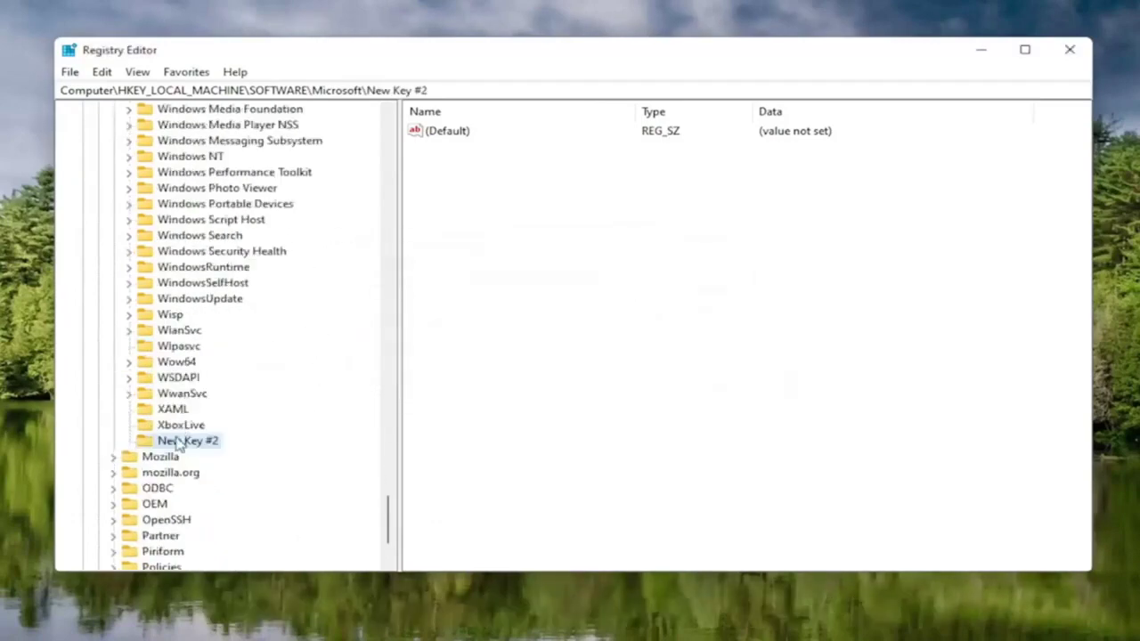
Rename New Key #2 under the Microsoft key as New Key #1
right_click(178, 441)
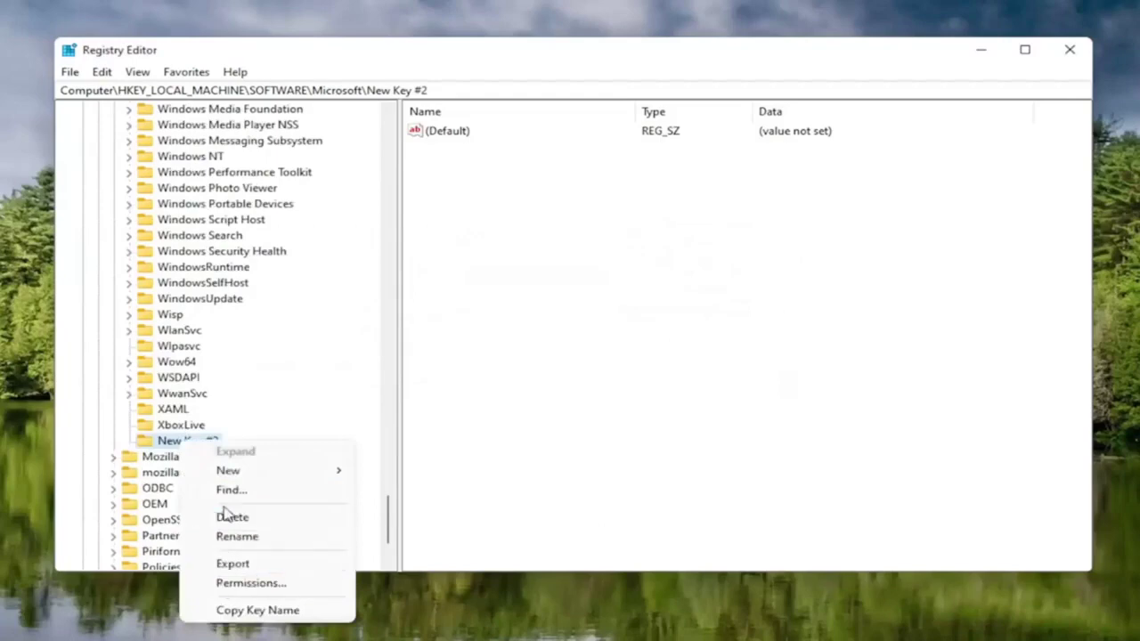
left_click(237, 536)
key("End")
type("1")
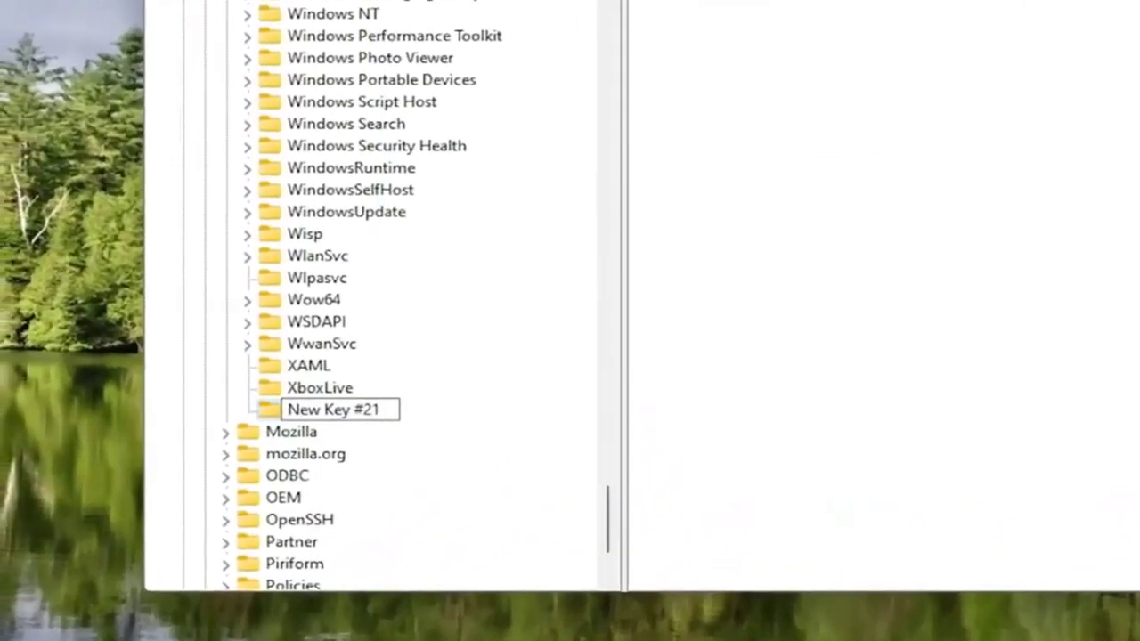
key("Escape")
scroll(386, 402, "up", 3)
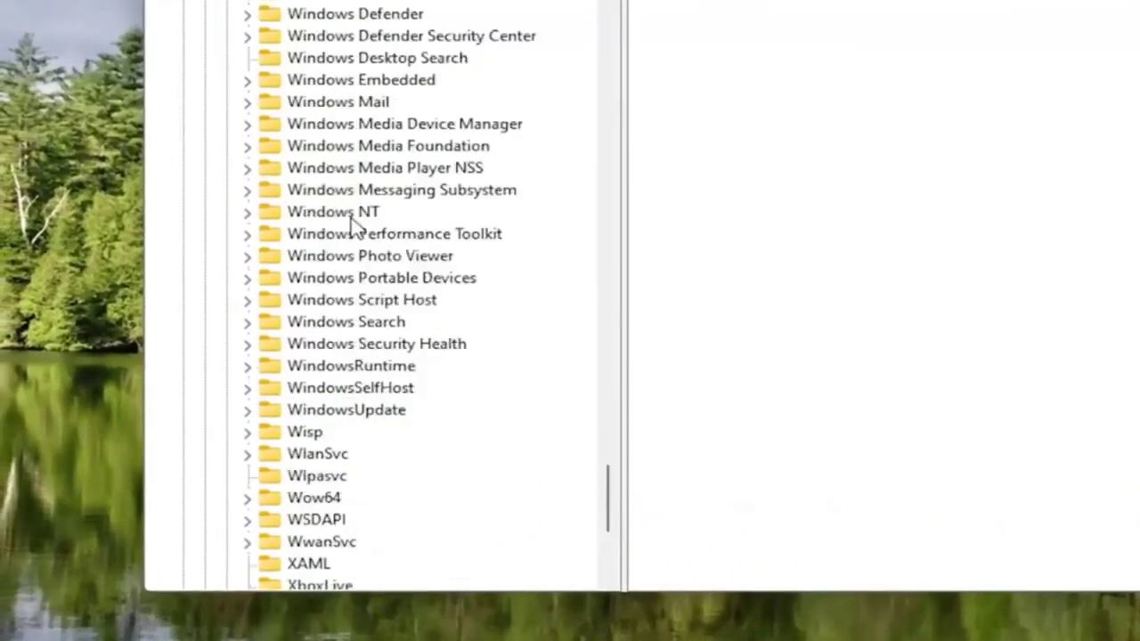
scroll(344, 371, "down", 4)
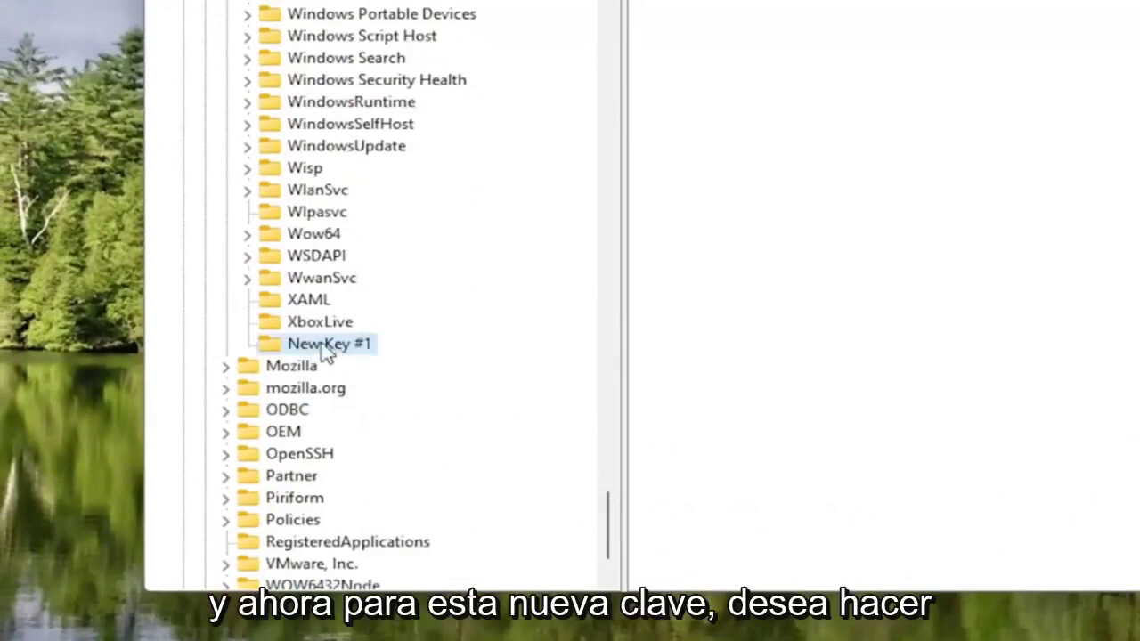
Try to rename New Key #1 under the Microsoft key as MSMQ, and delete that new key
right_click(328, 352)
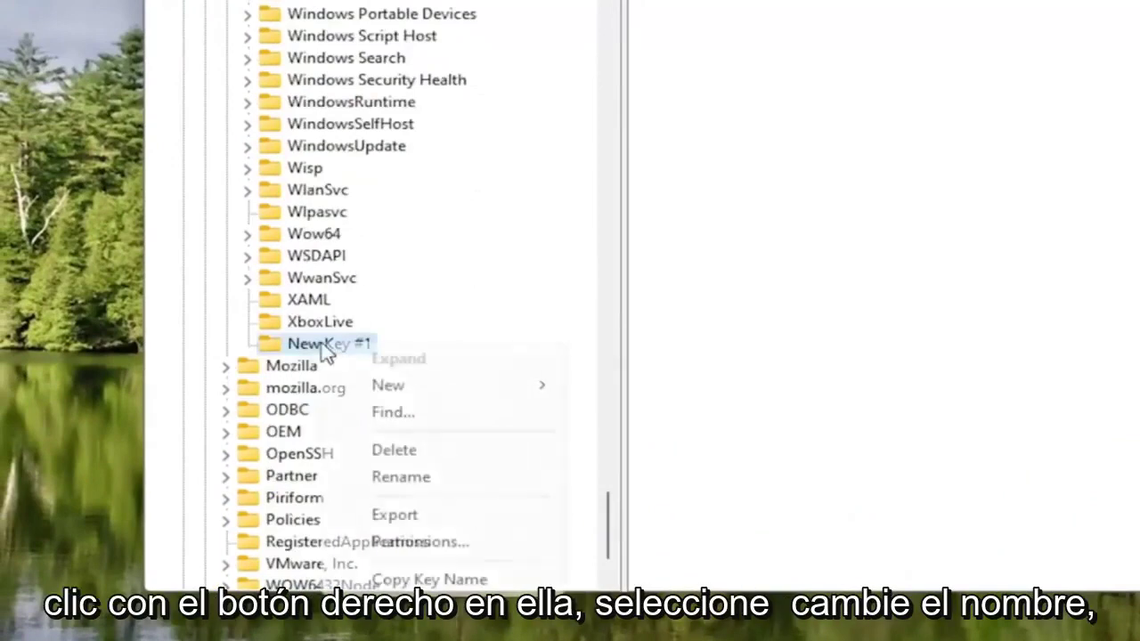
left_click(403, 478)
type("MSMQ")
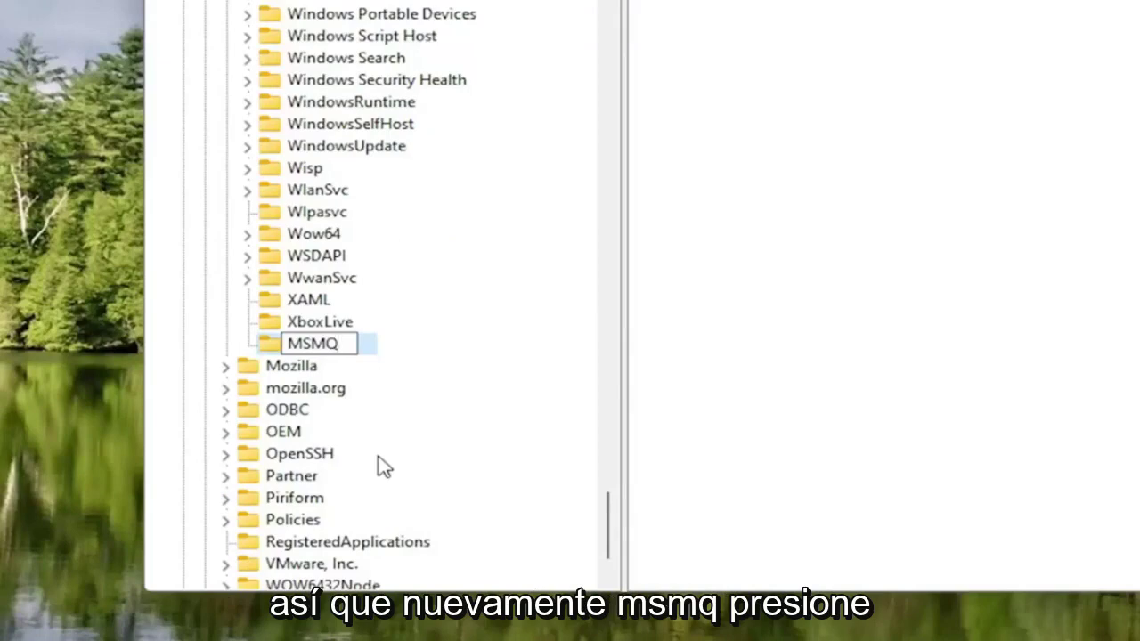
key("Return")
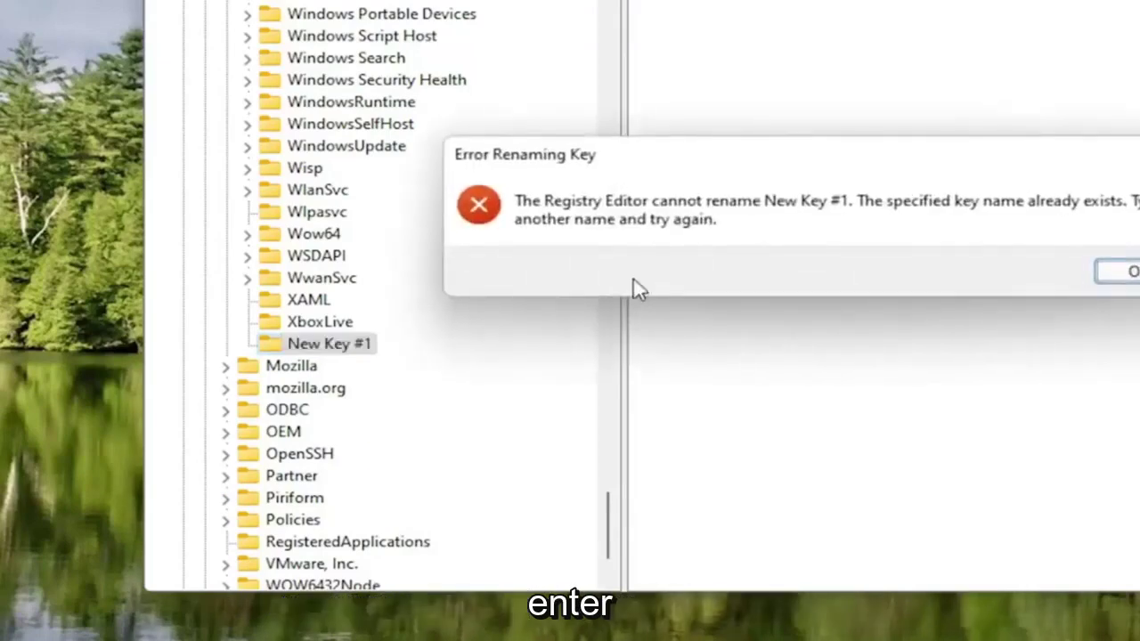
left_click(1106, 270)
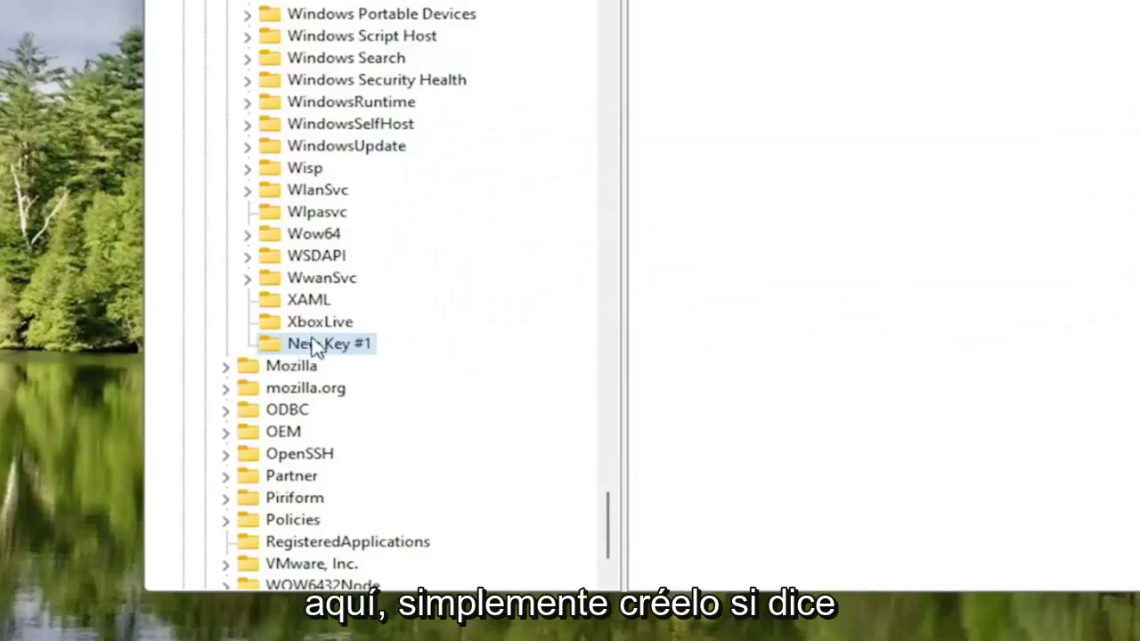
key("Delete")
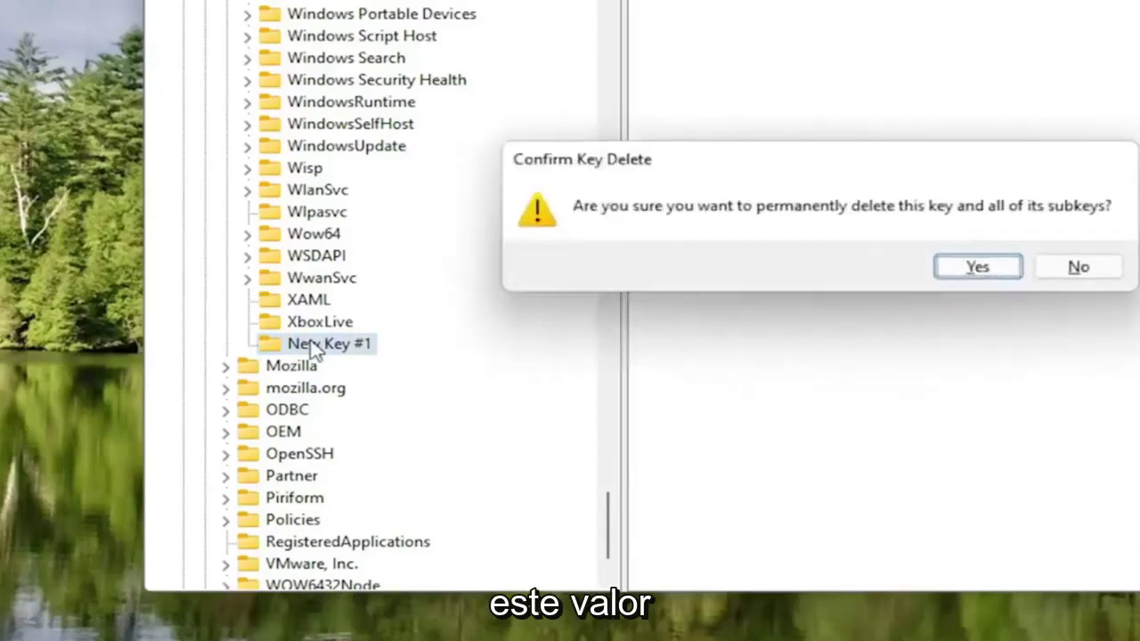
key("Return")
Locate the existing MSMQ key among the Microsoft subkeys and select it
scroll(325, 279, "up", 8)
scroll(325, 279, "up", 6)
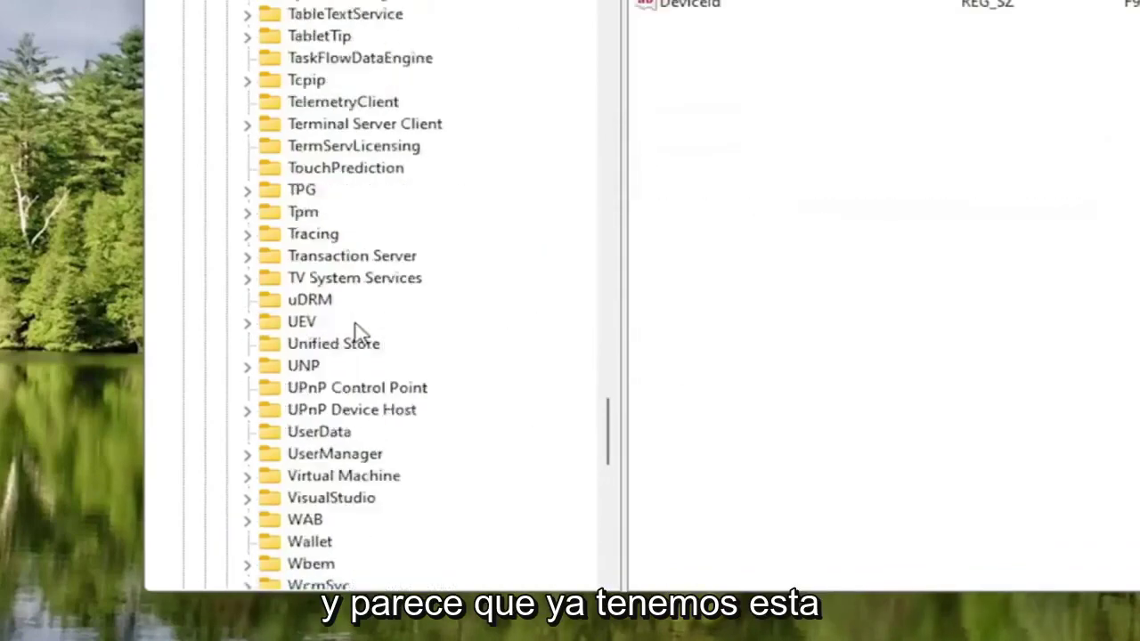
scroll(356, 331, "up", 9)
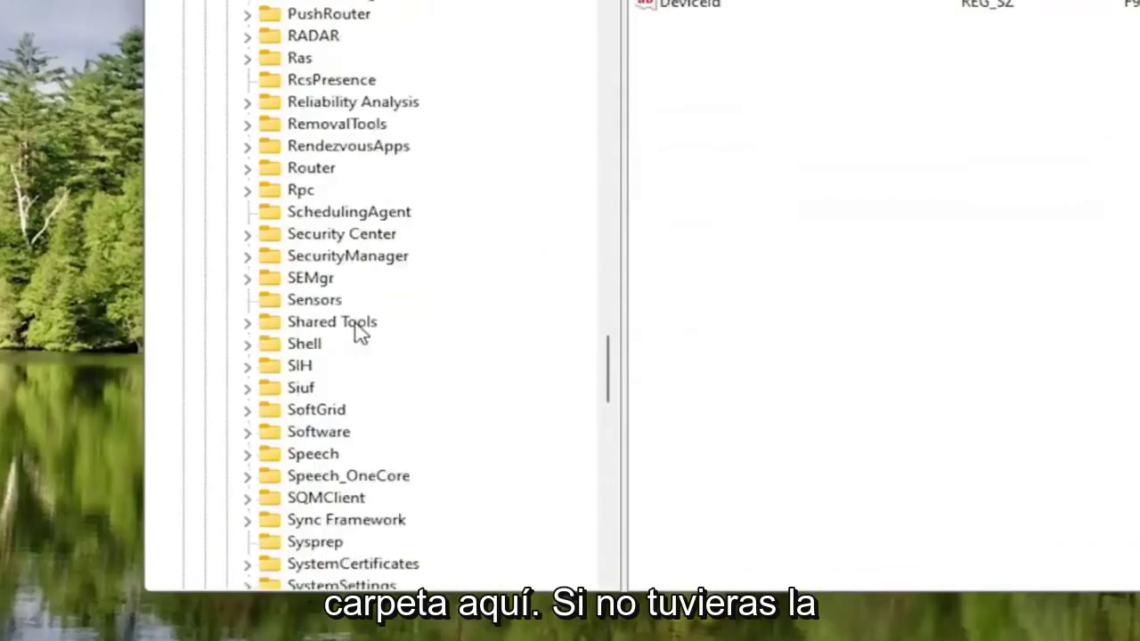
scroll(356, 331, "down", 7)
scroll(358, 333, "up", 20)
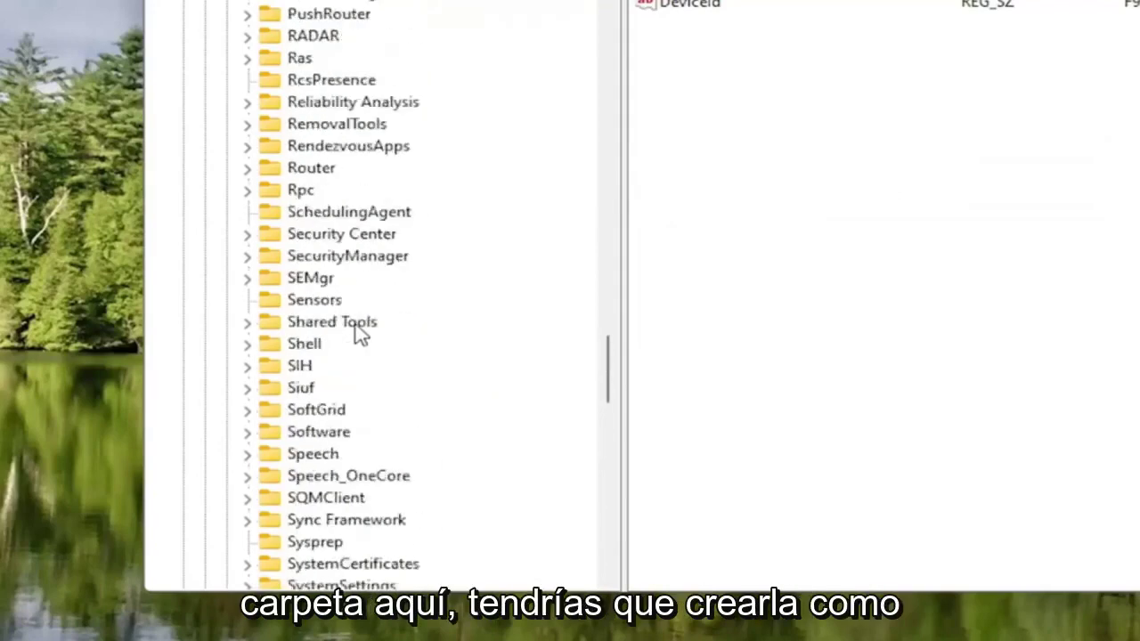
scroll(359, 334, "up", 2)
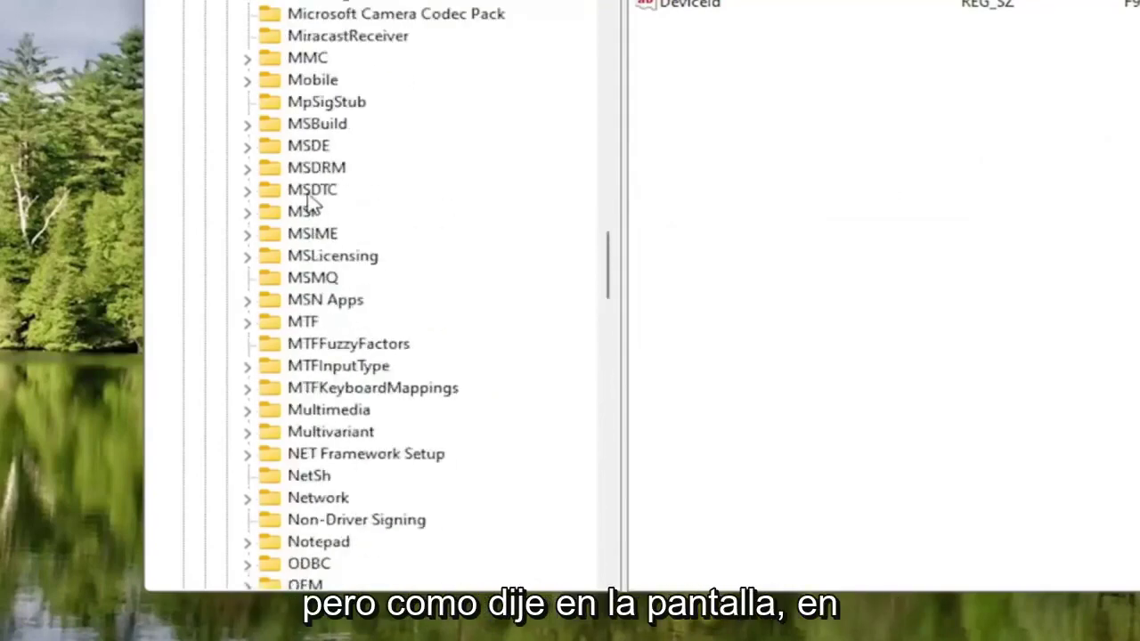
left_click(303, 280)
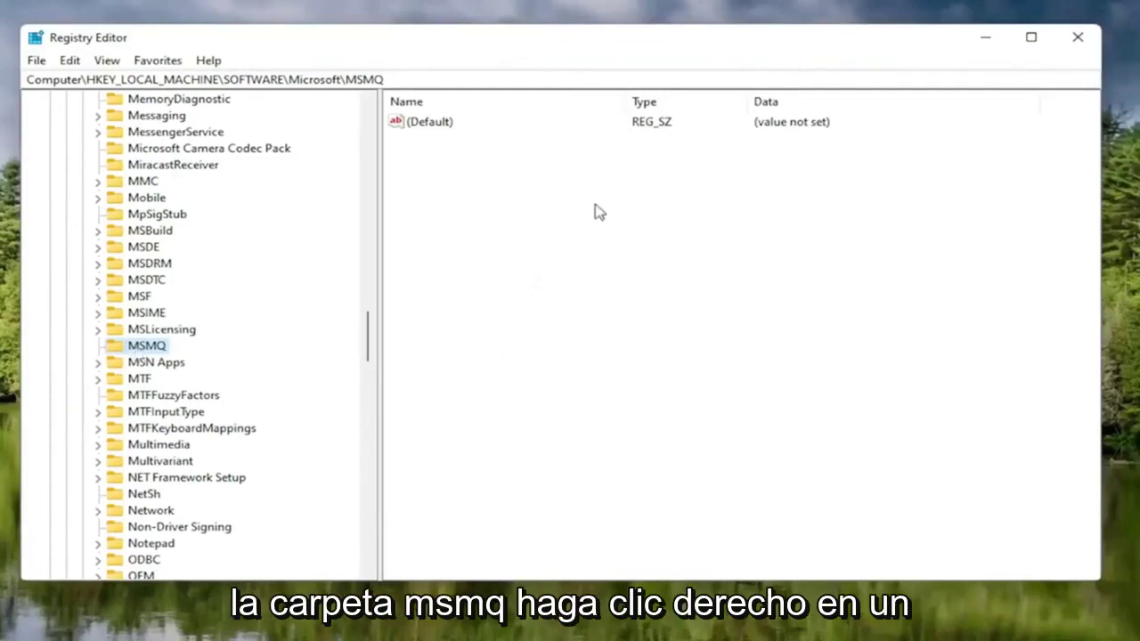
Create a DWORD (32-bit) value named TCPNoDelay in the MSMQ key
right_click(567, 187)
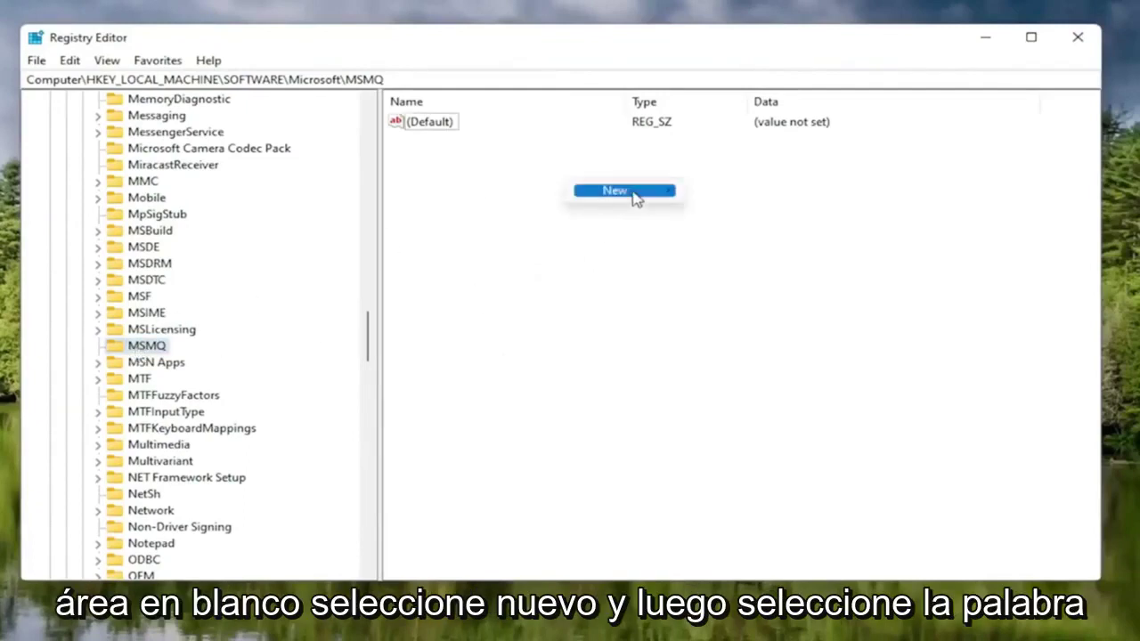
mouse_move(634, 195)
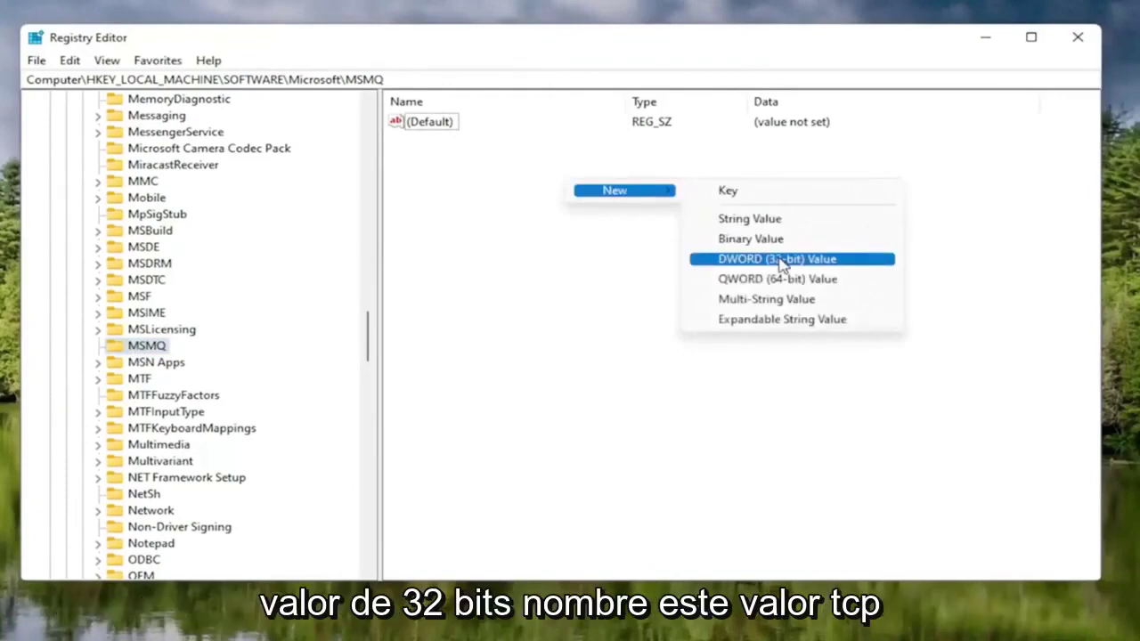
left_click(780, 260)
type("TCP")
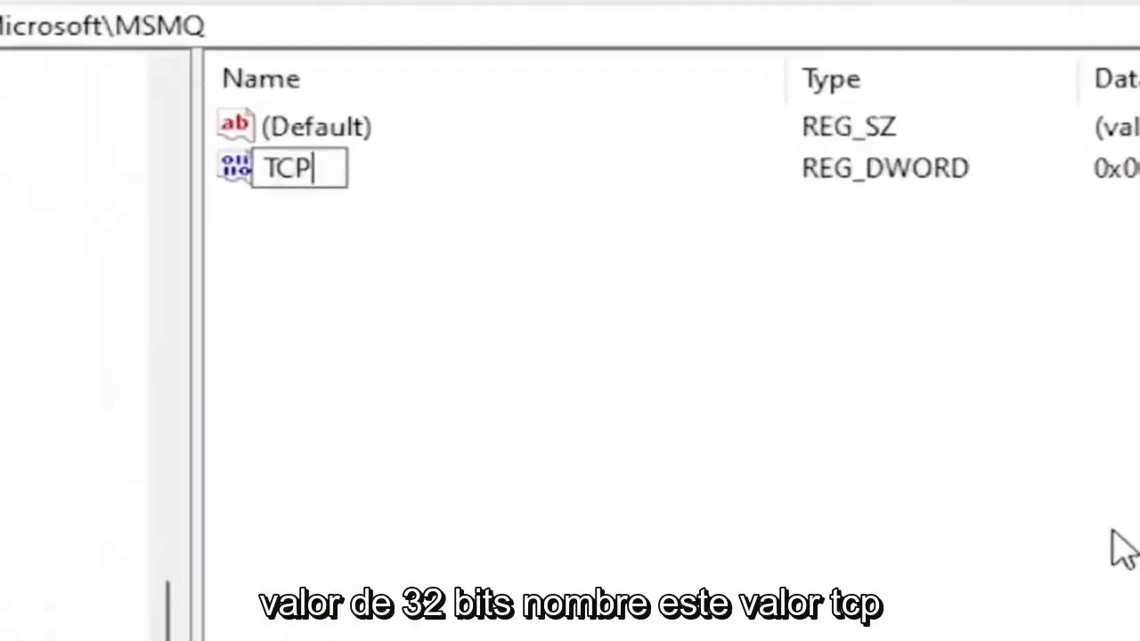
type("NoDelay")
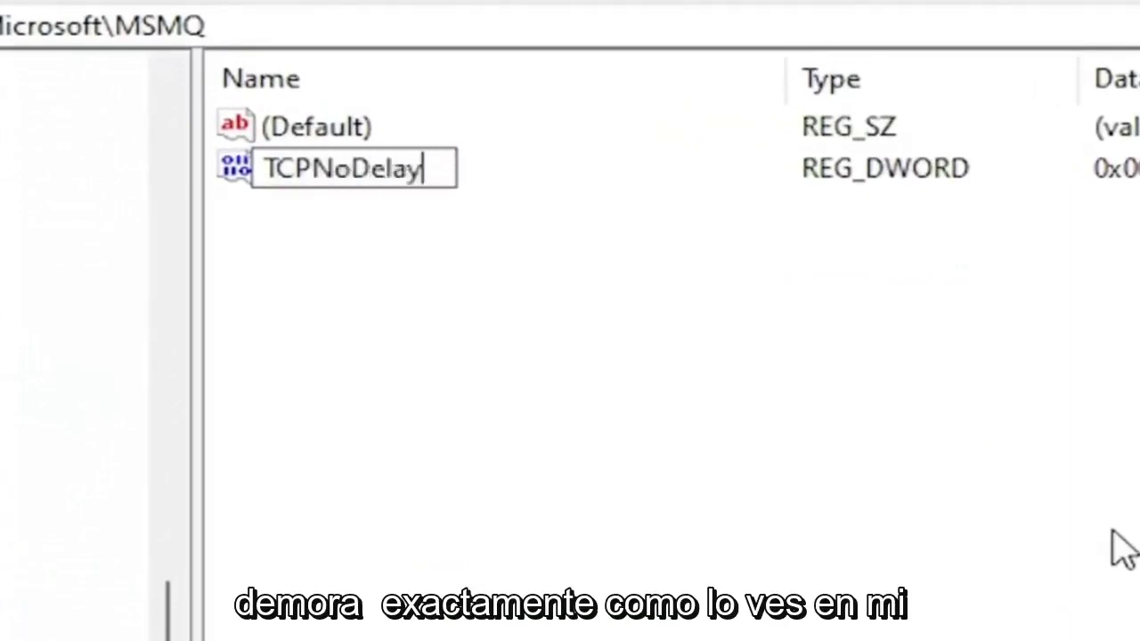
key("Return")
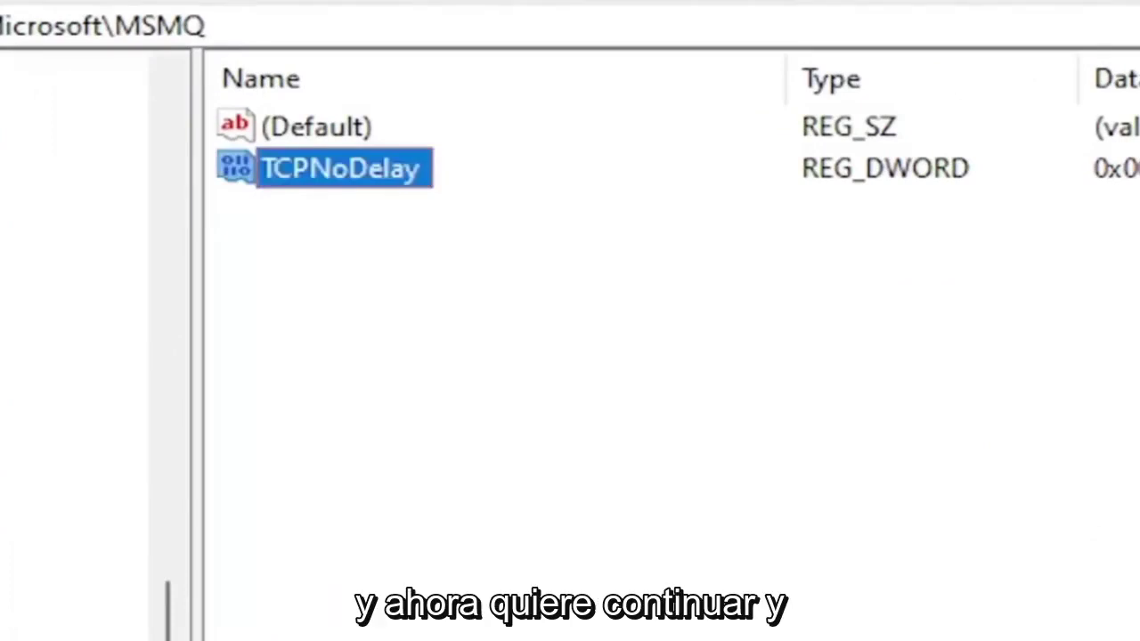
Set the value data of TCPNoDelay in the MSMQ key to 1
double_click(392, 173)
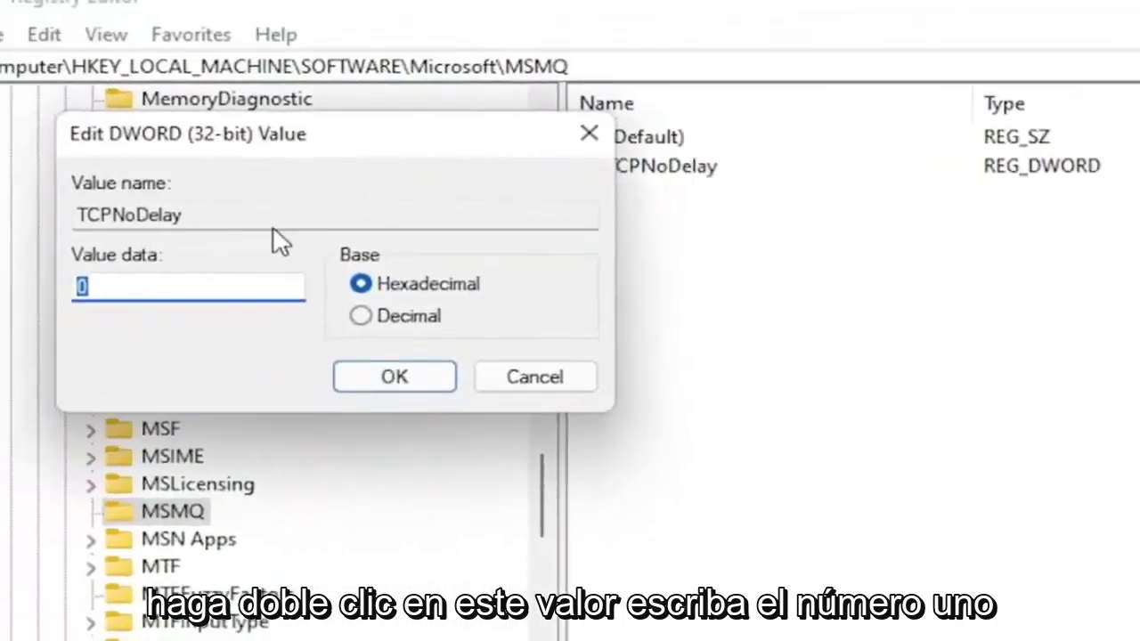
type("1")
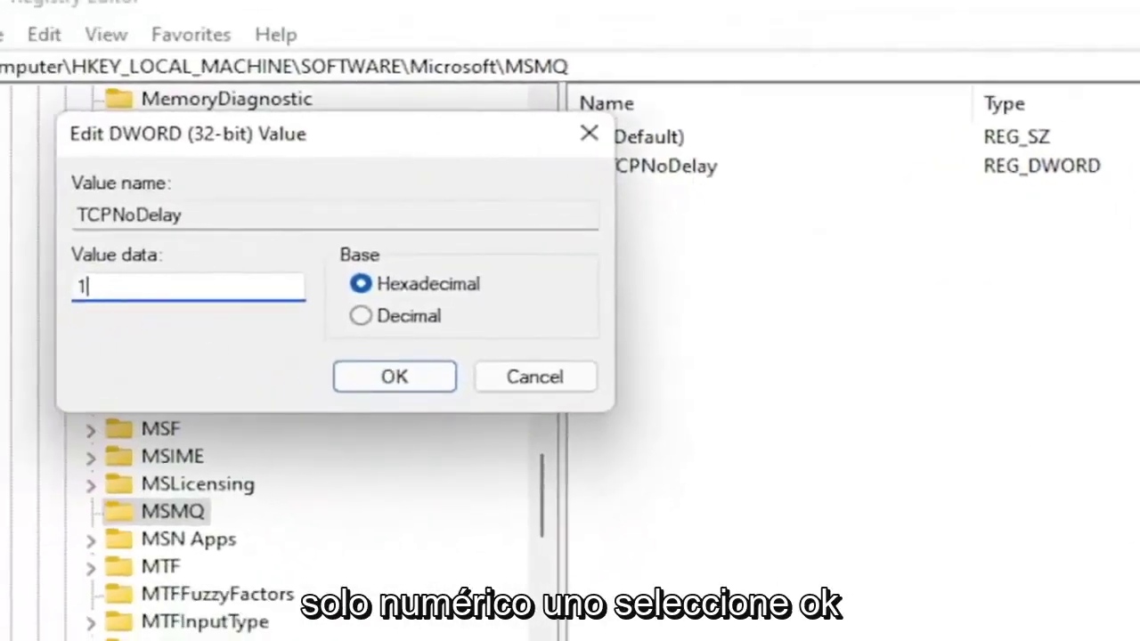
left_click(340, 375)
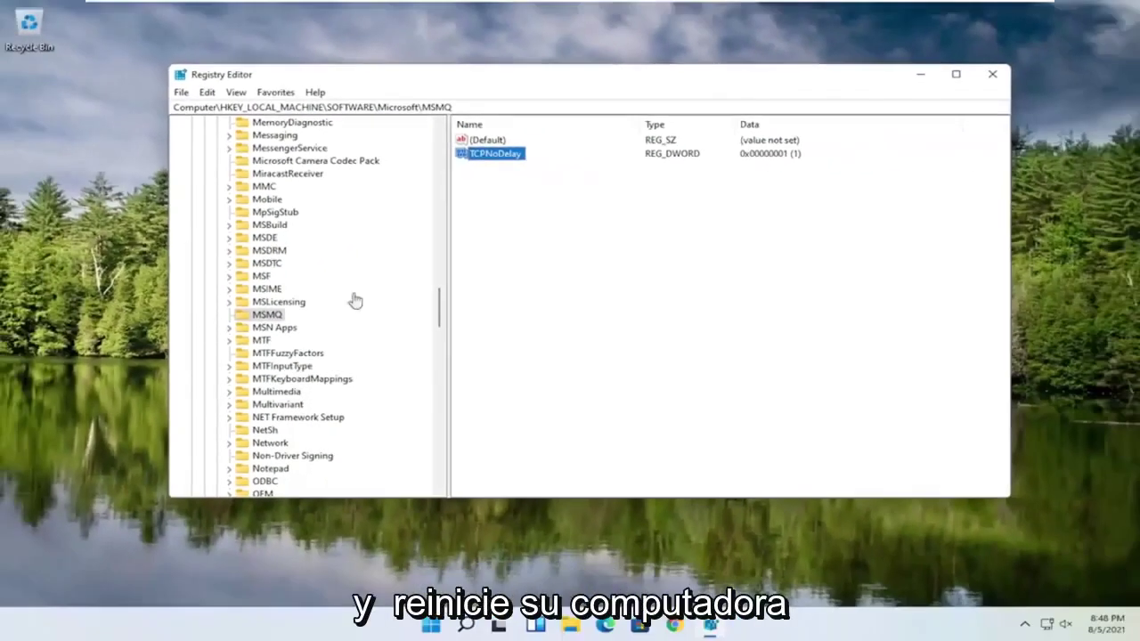
Collapse the Microsoft, SOFTWARE and HKEY_LOCAL_MACHINE branches of the registry tree and close Registry Editor
left_click_drag(442, 315, 444, 134)
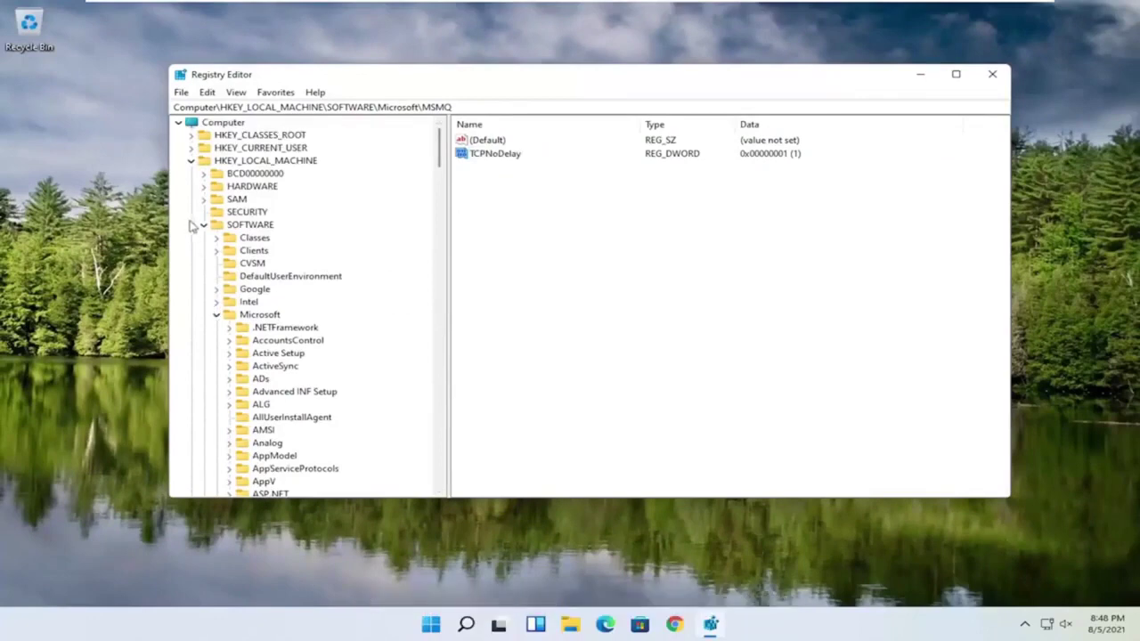
left_click(218, 316)
left_click(204, 225)
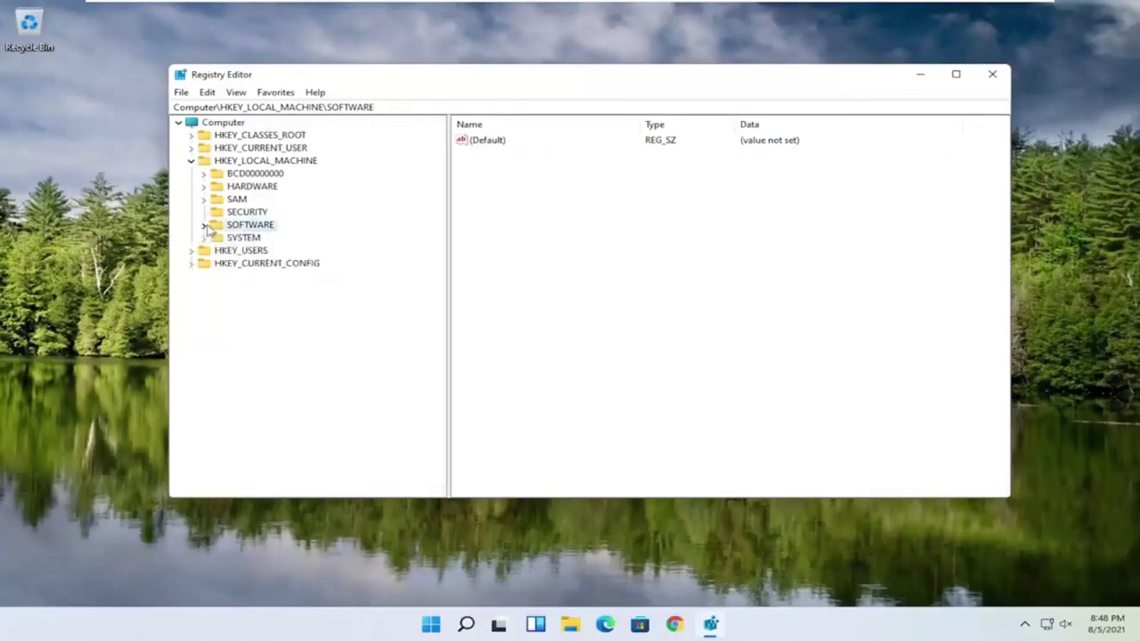
left_click(191, 162)
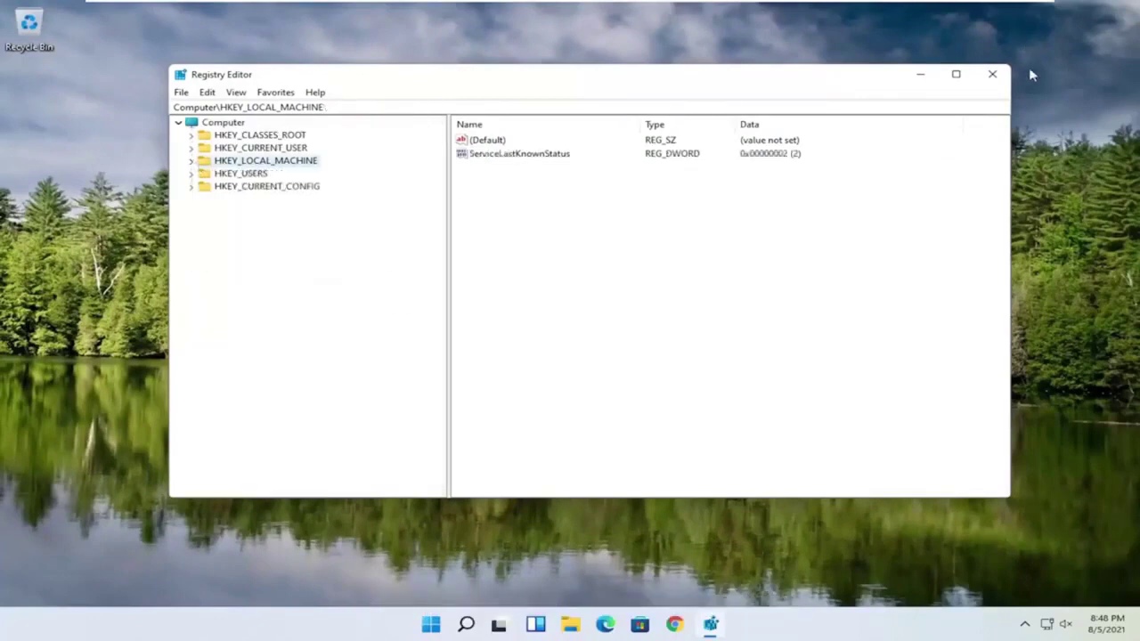
left_click(990, 76)
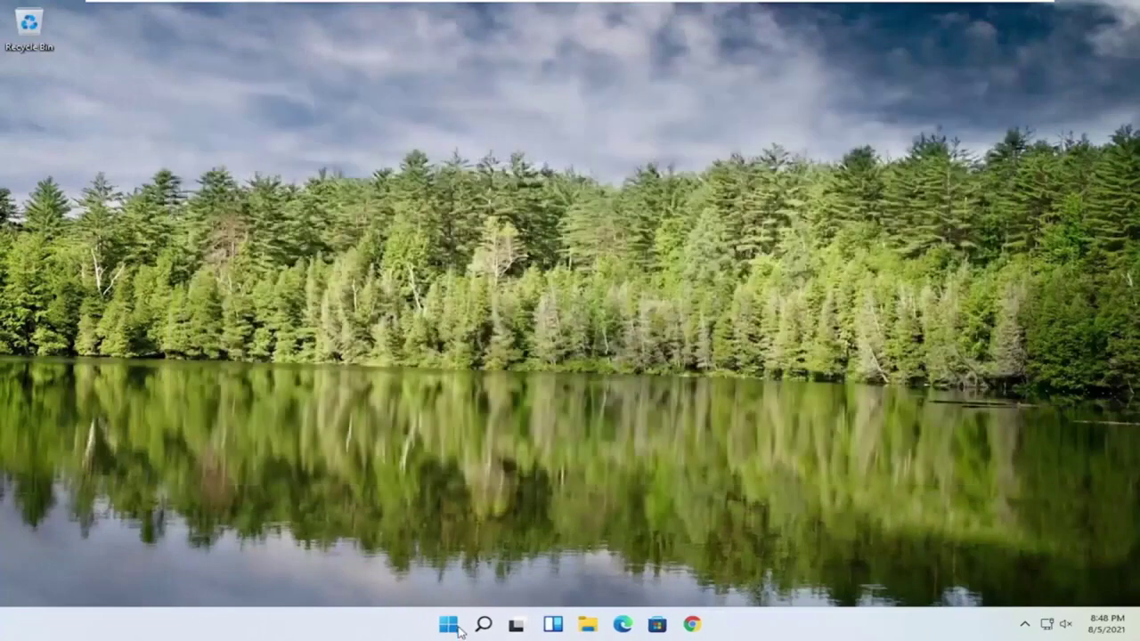
Restart the computer
right_click(455, 621)
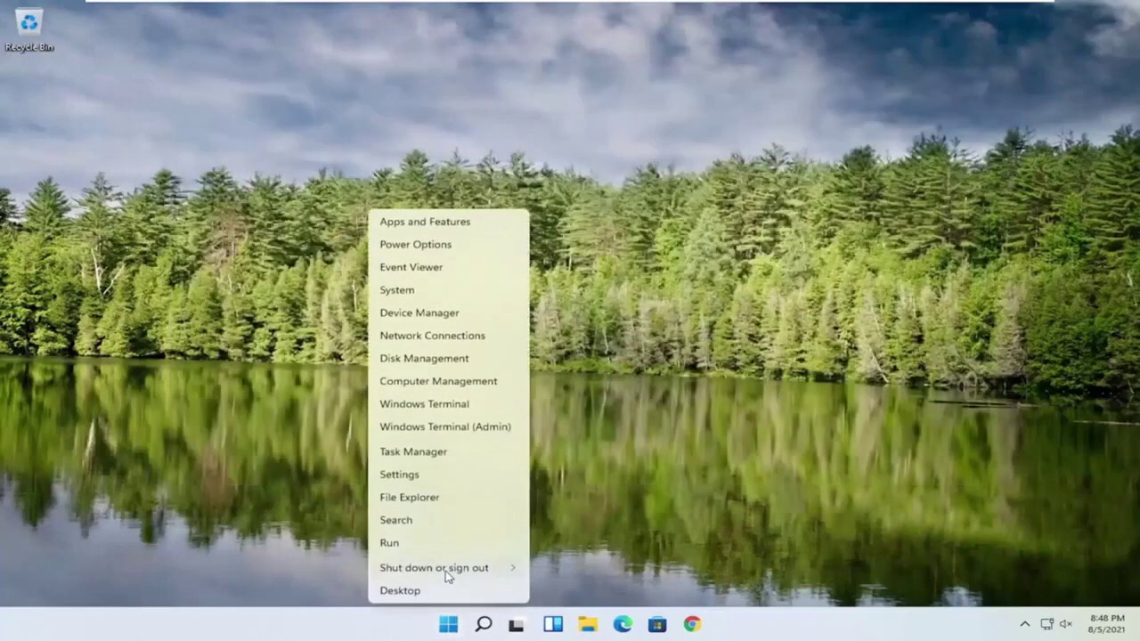
mouse_move(448, 572)
left_click(556, 589)
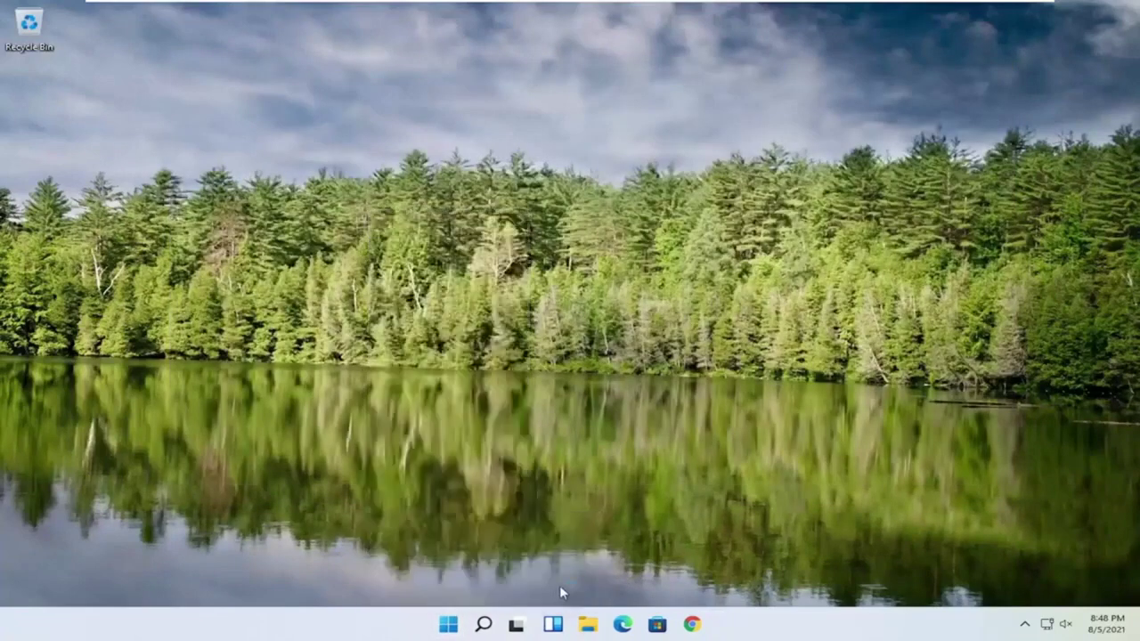